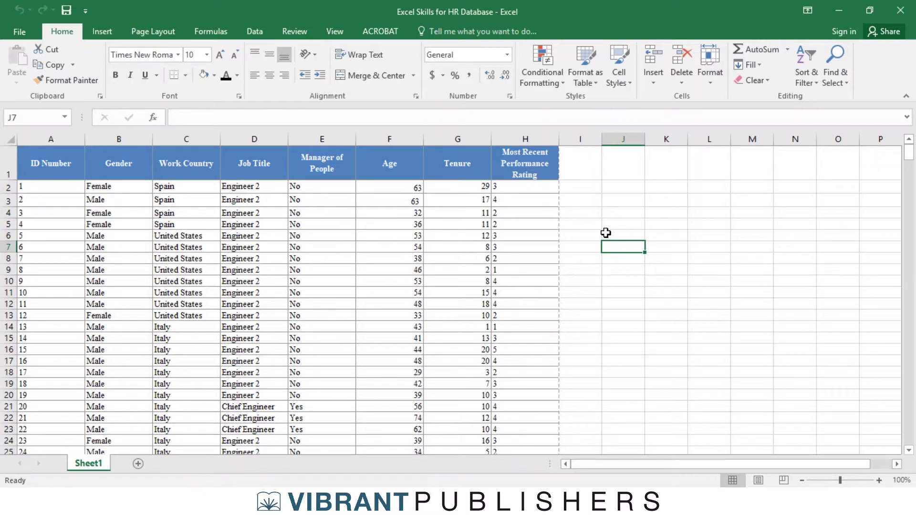
- Create a PivotTable on a new worksheet from the full Sheet1 data range A1:H501
click(52, 166)
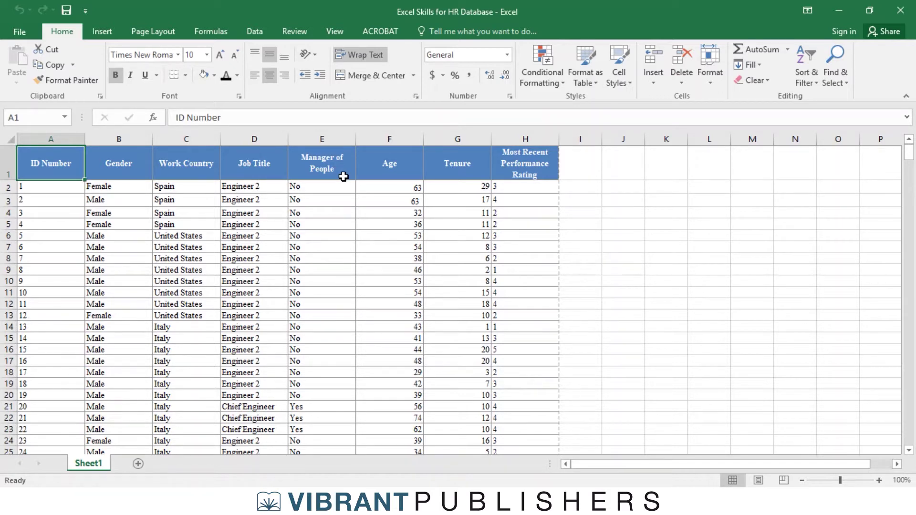
key(ctrl+shift+Right)
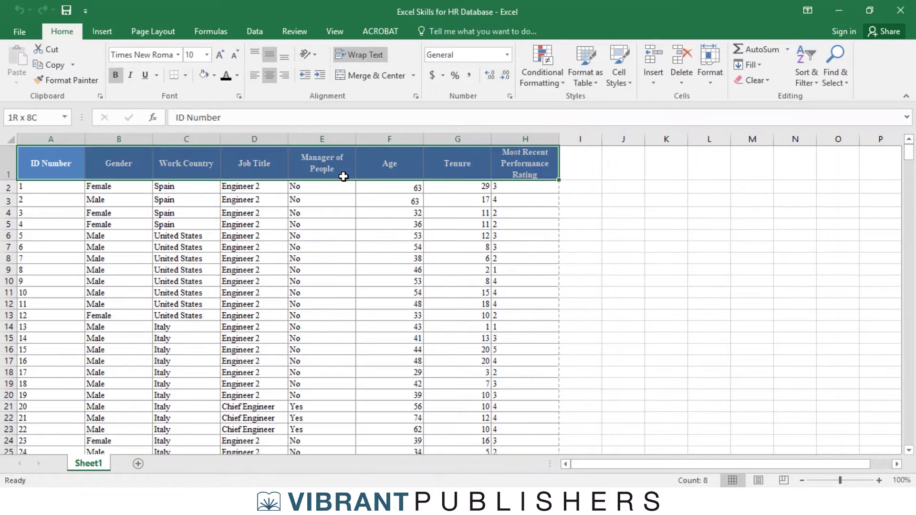
key(ctrl+shift+Down)
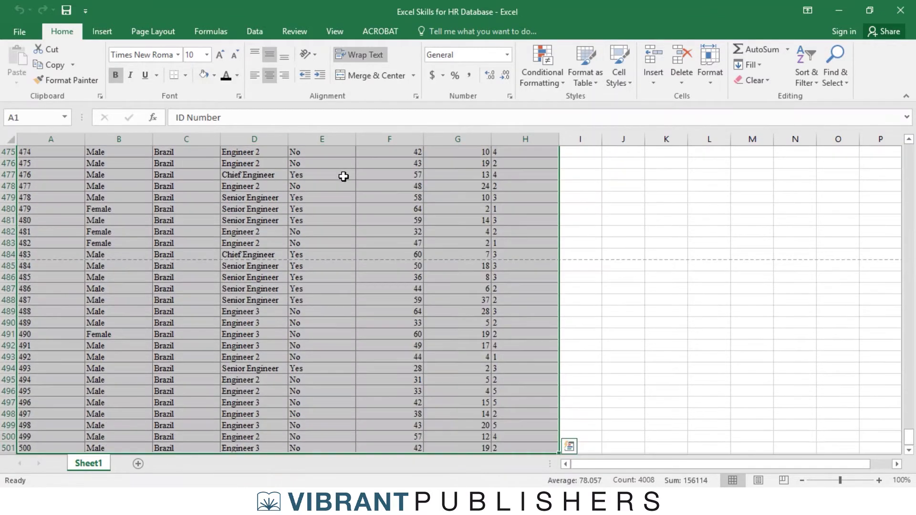
click(102, 32)
click(21, 58)
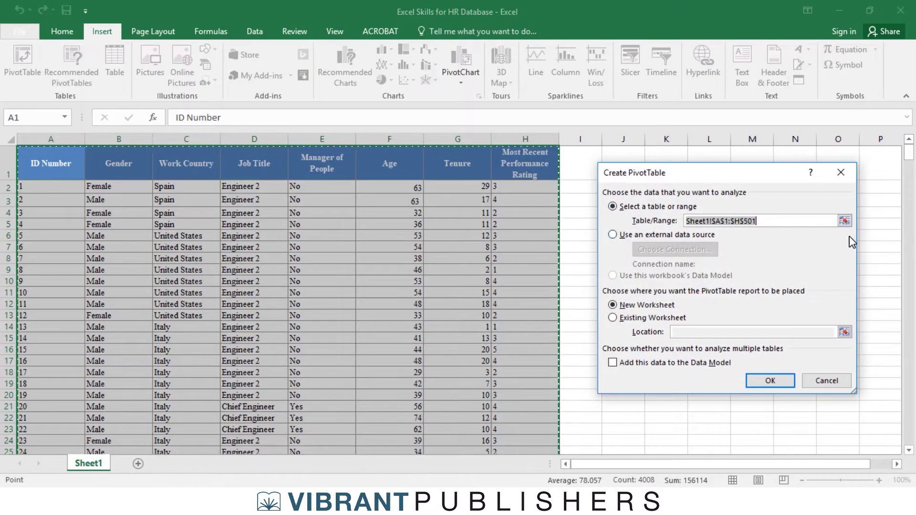
click(770, 380)
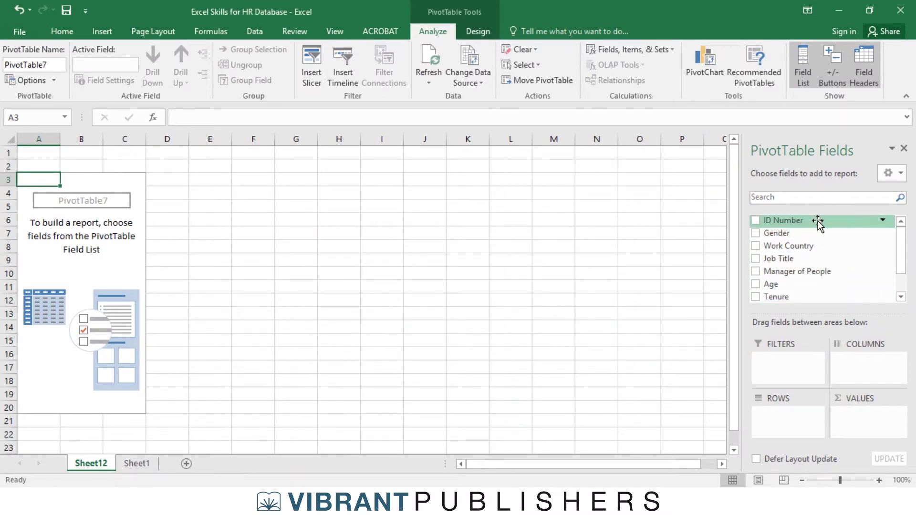
- Add ID Number to the PivotTable's values and summarize it by Count
drag(819, 220, 867, 420)
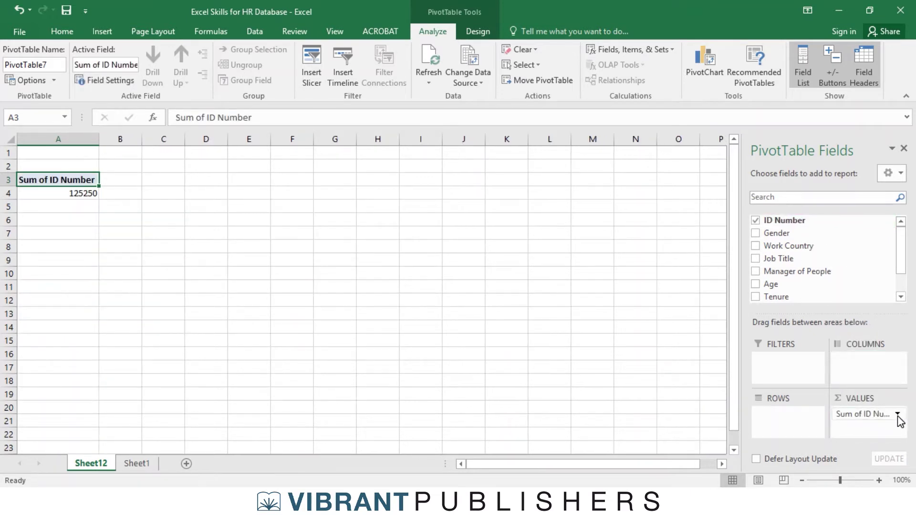
click(898, 413)
click(865, 402)
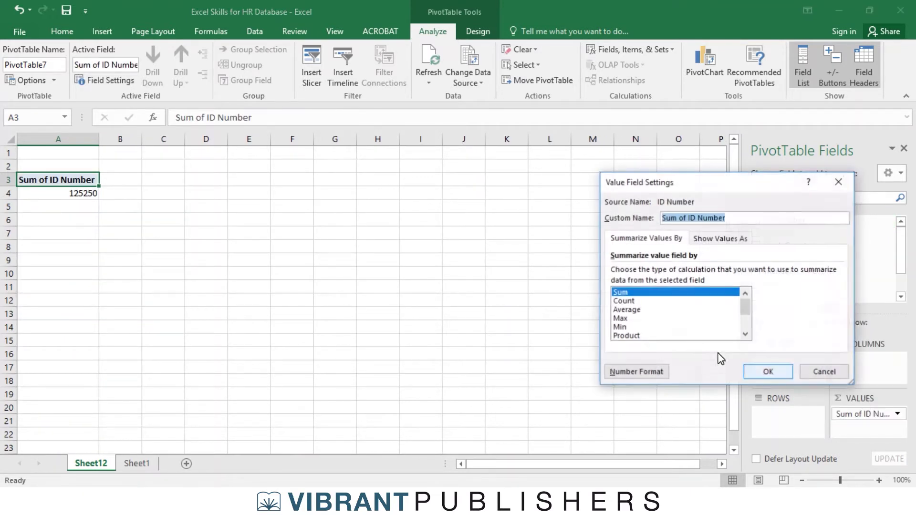
click(641, 302)
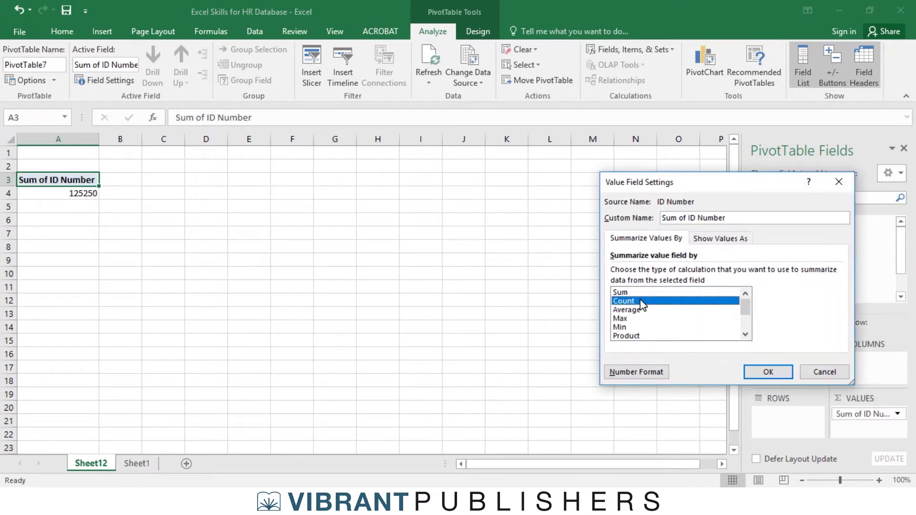
click(768, 372)
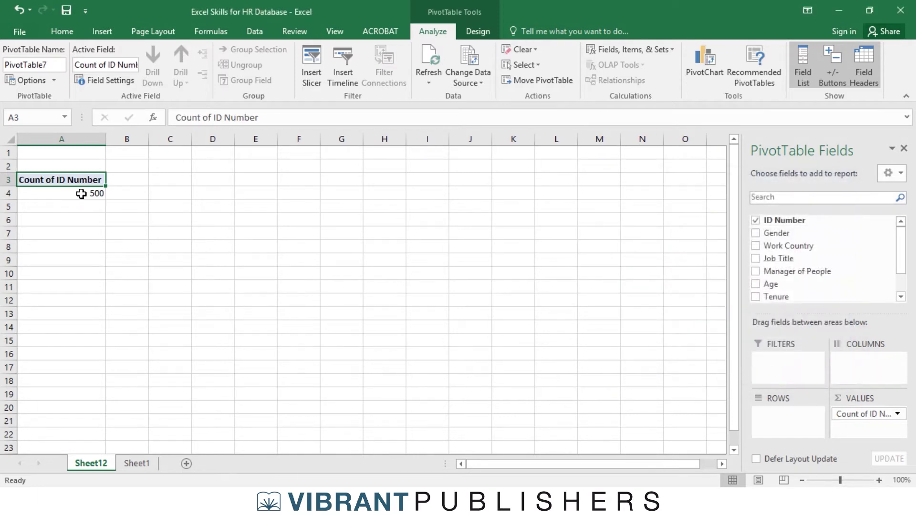
click(84, 196)
click(159, 250)
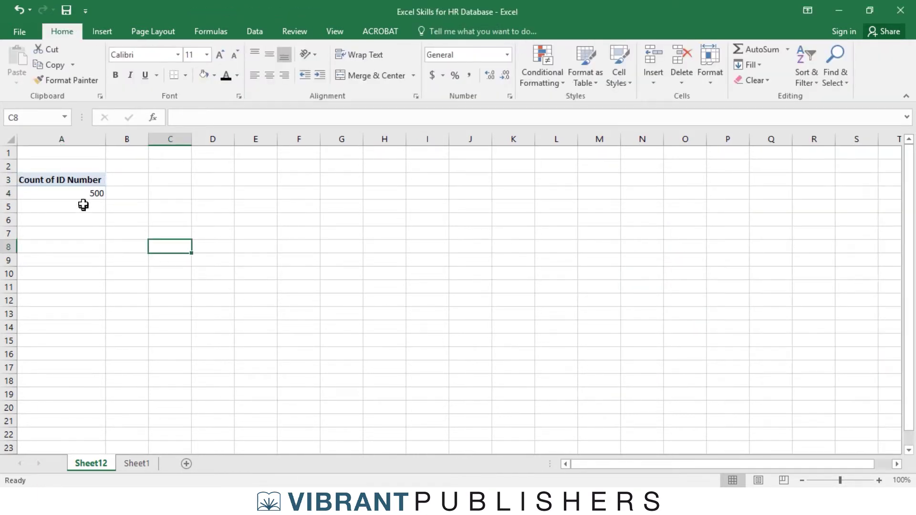
click(83, 192)
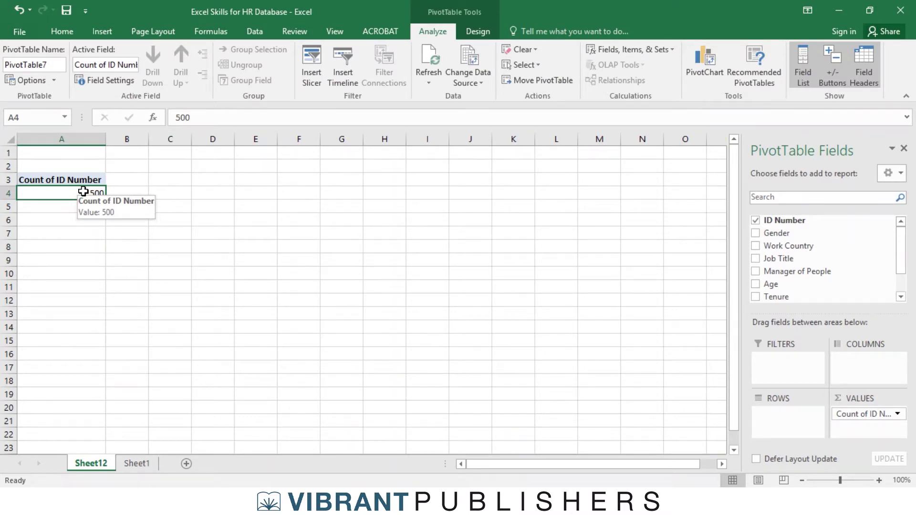
- Create a second PivotTable from Sheet1 range A1:H501, placed on the existing worksheet Sheet12 at cell A12
click(130, 464)
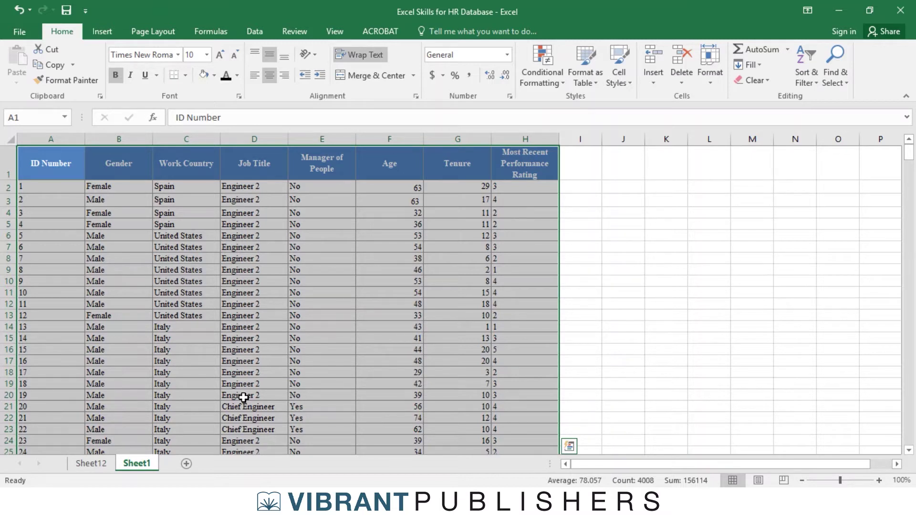
click(102, 31)
click(24, 60)
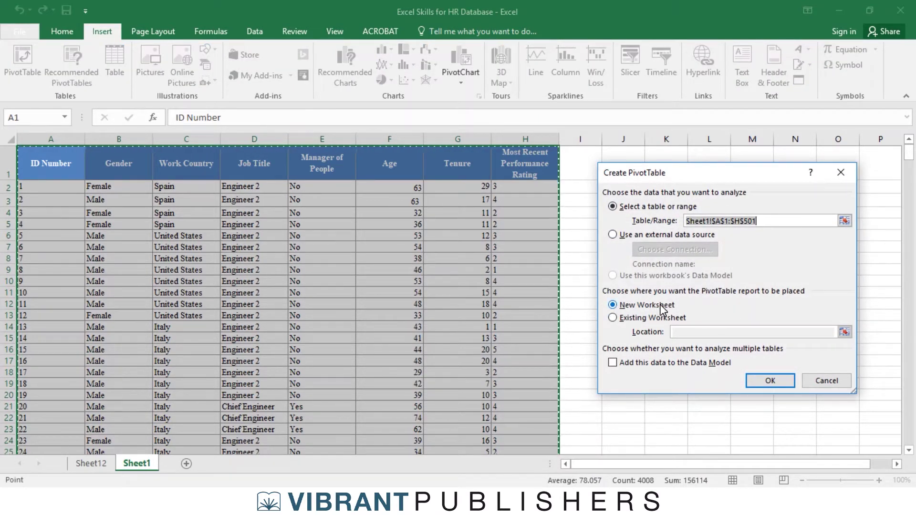
click(613, 318)
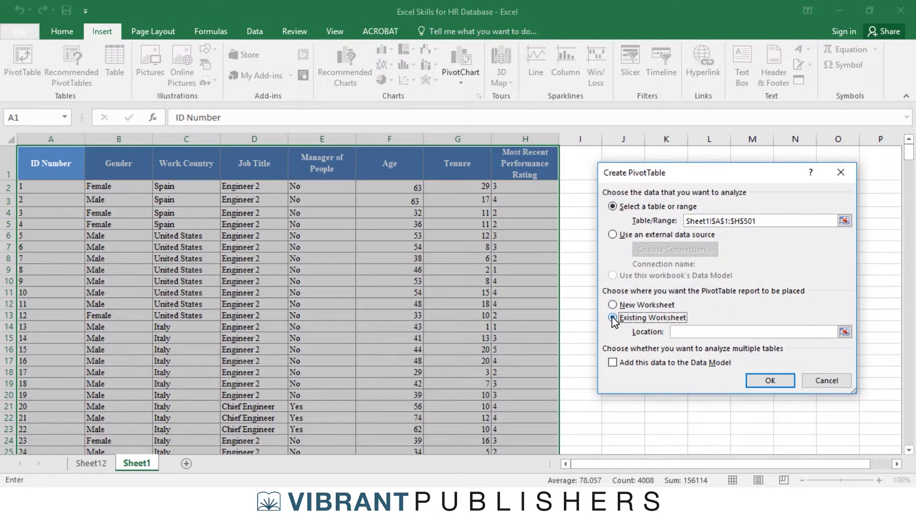
click(844, 332)
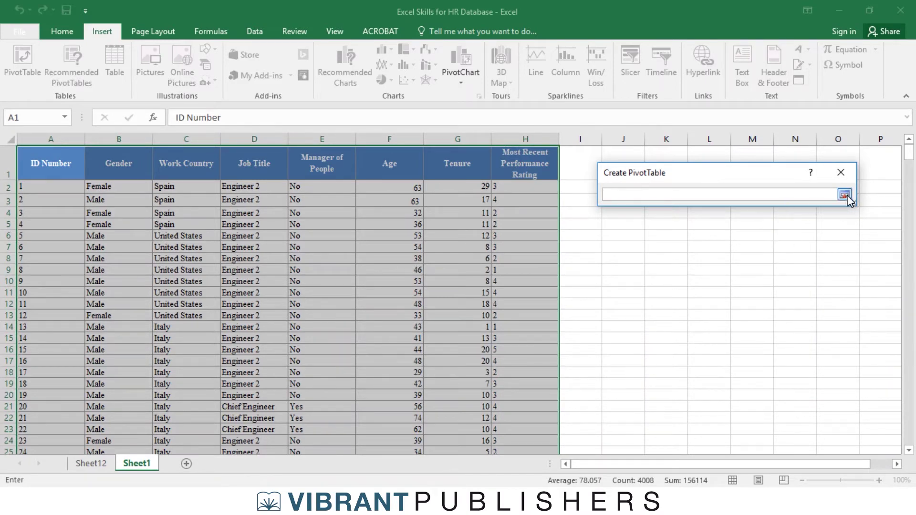
click(98, 464)
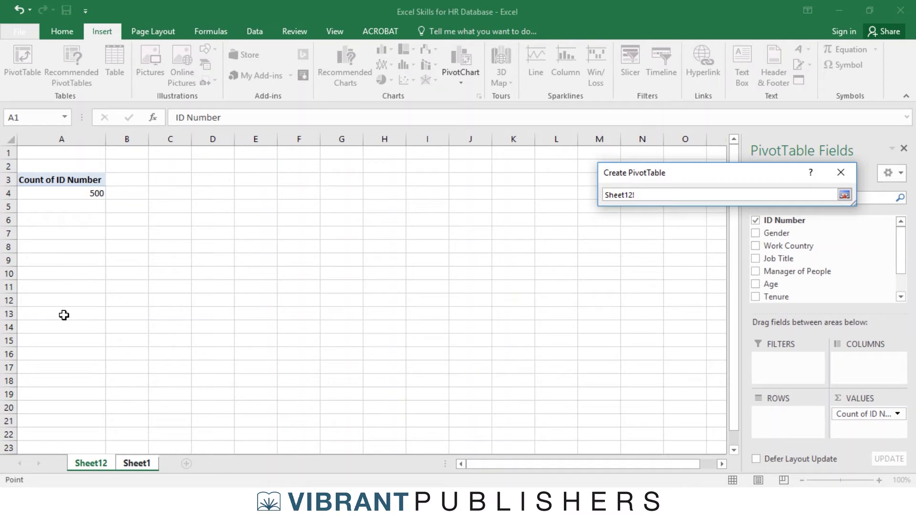
click(60, 300)
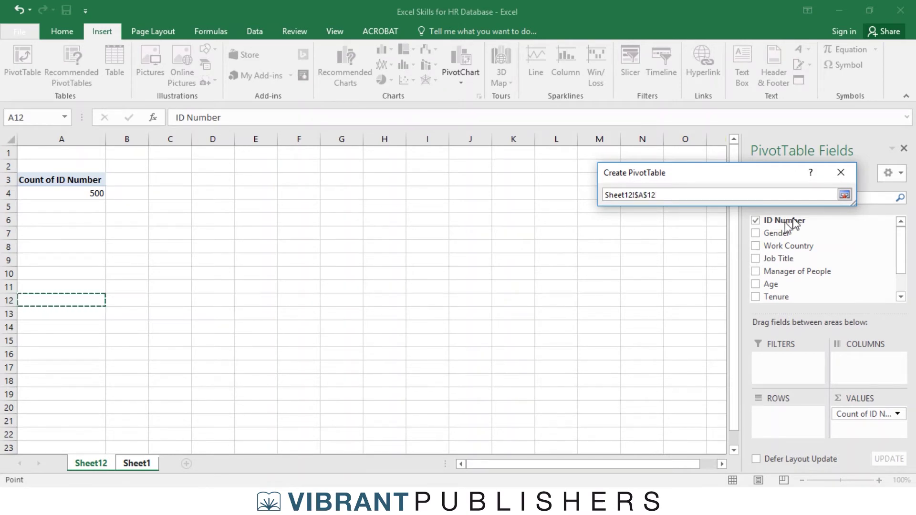
click(845, 195)
click(779, 380)
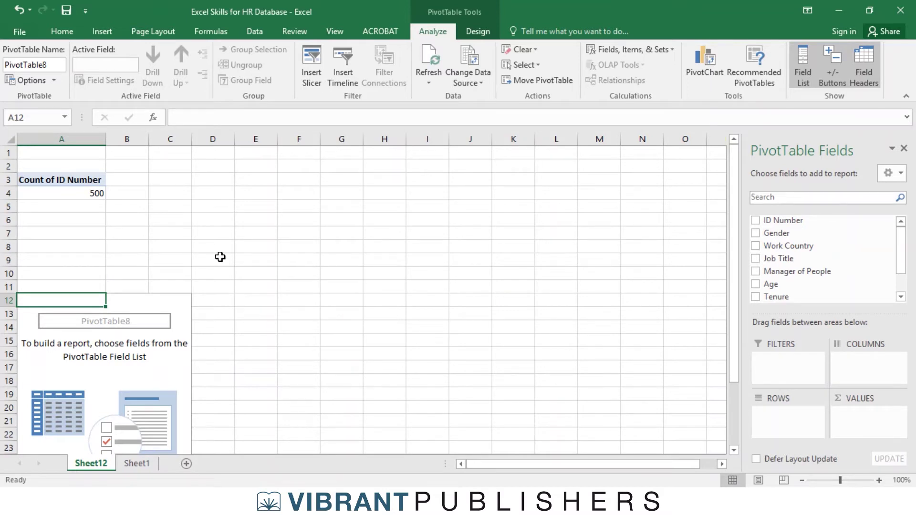
- Add Age to the values of the PivotTable at A12 and summarize it by Count
scroll(828, 277, down, 3)
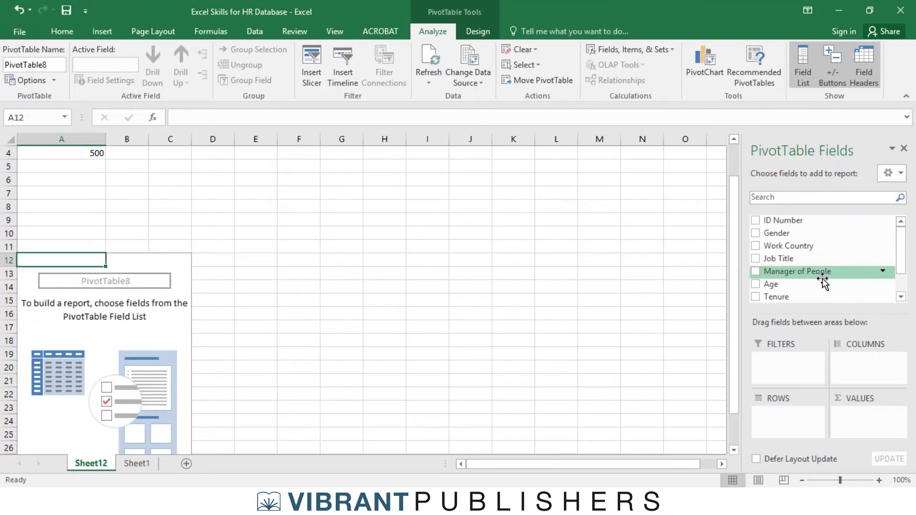
scroll(840, 265, up, 2)
scroll(846, 253, up, 1)
scroll(830, 260, down, 3)
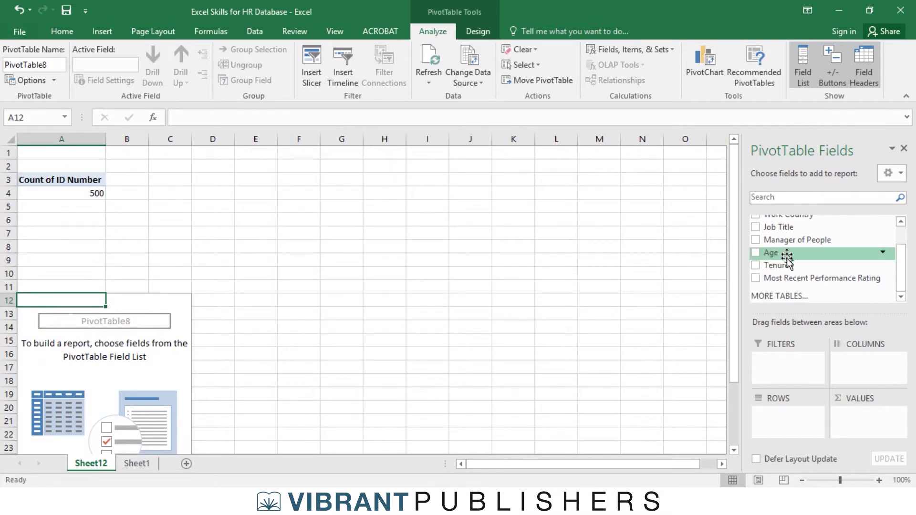
drag(787, 258, 861, 420)
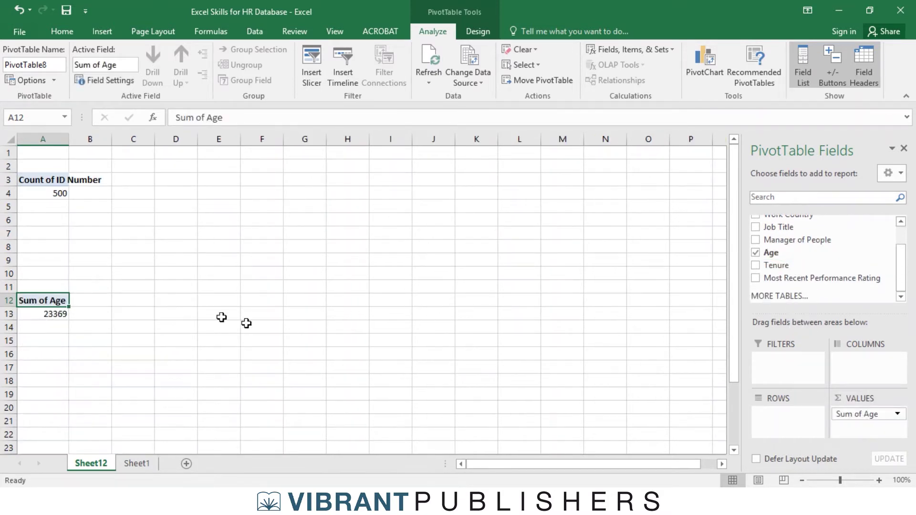
click(899, 414)
click(855, 398)
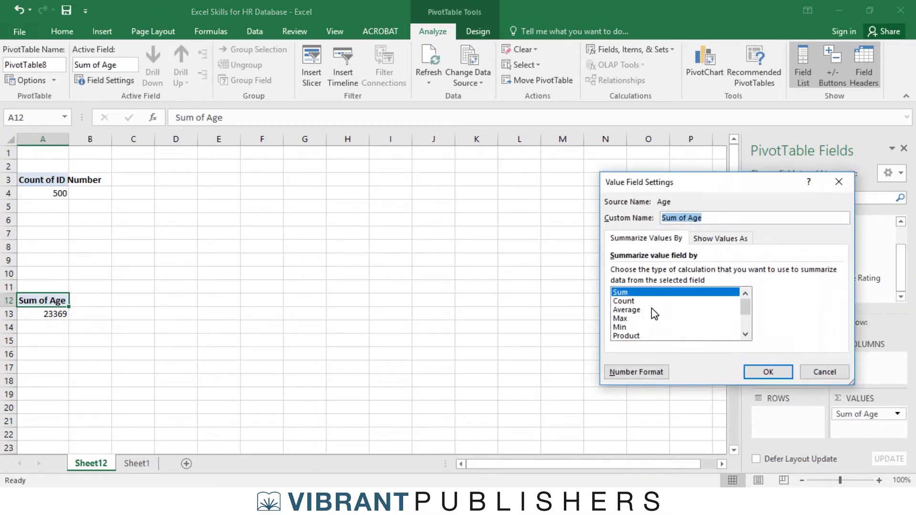
click(652, 301)
click(769, 373)
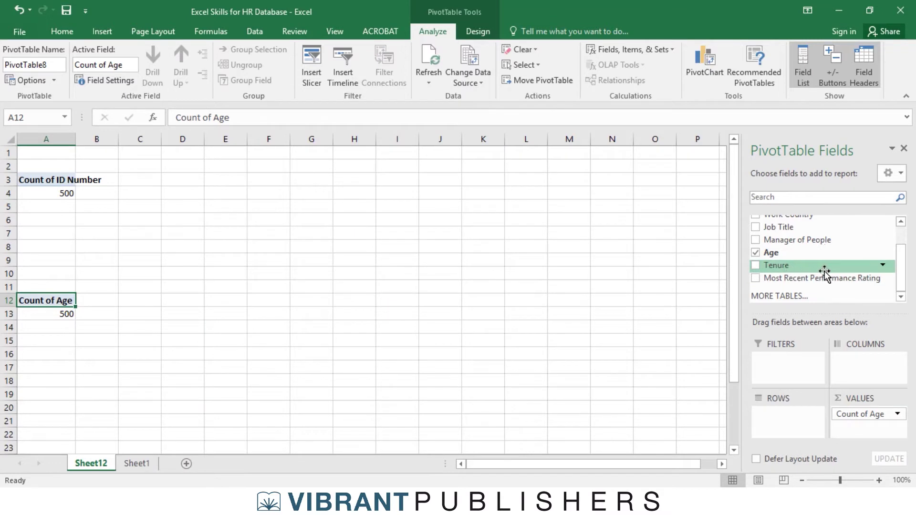
- Break down the Count of Age PivotTable by adding Age to its rows, and review the resulting list
drag(786, 253, 771, 409)
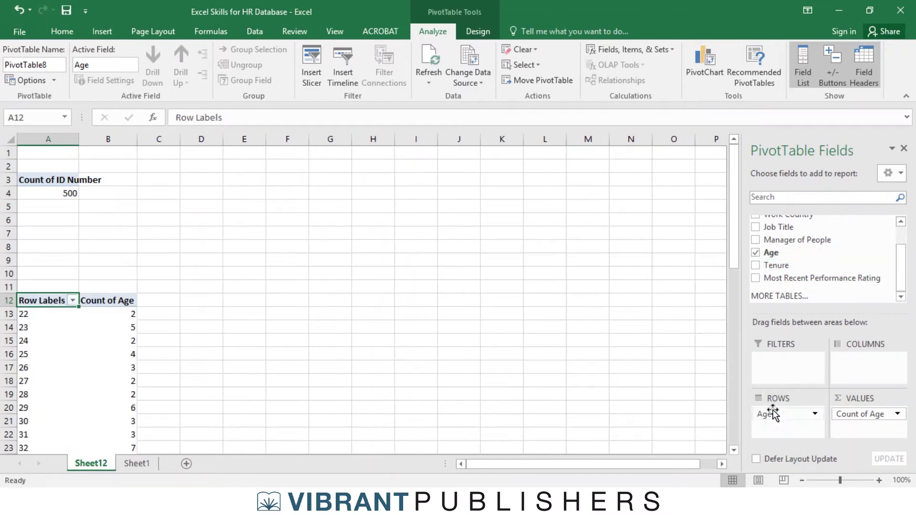
scroll(123, 313, down, 6)
scroll(124, 313, down, 9)
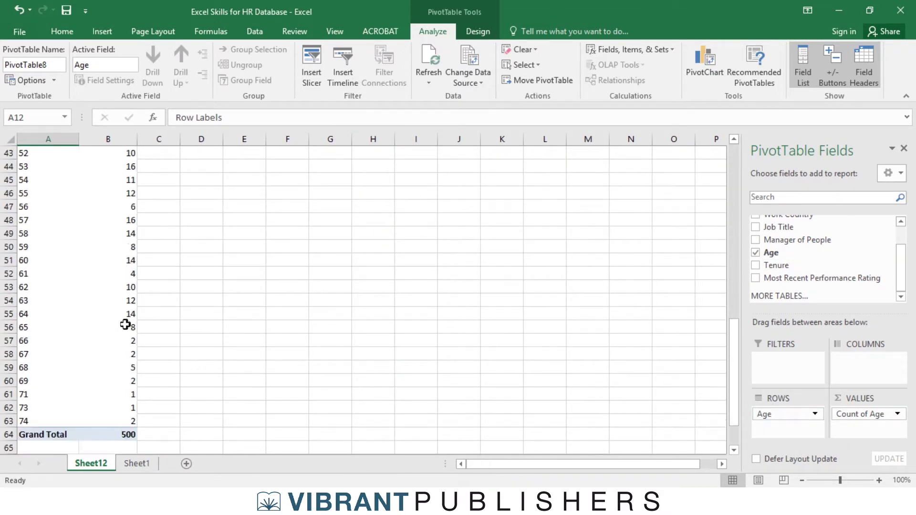
scroll(153, 313, up, 15)
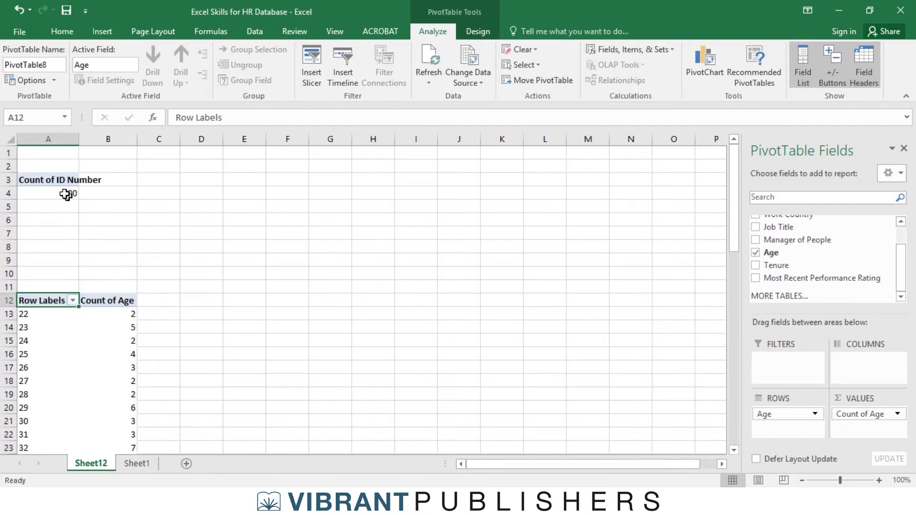
- Add Gender to the rows of the Count of ID Number PivotTable
click(58, 179)
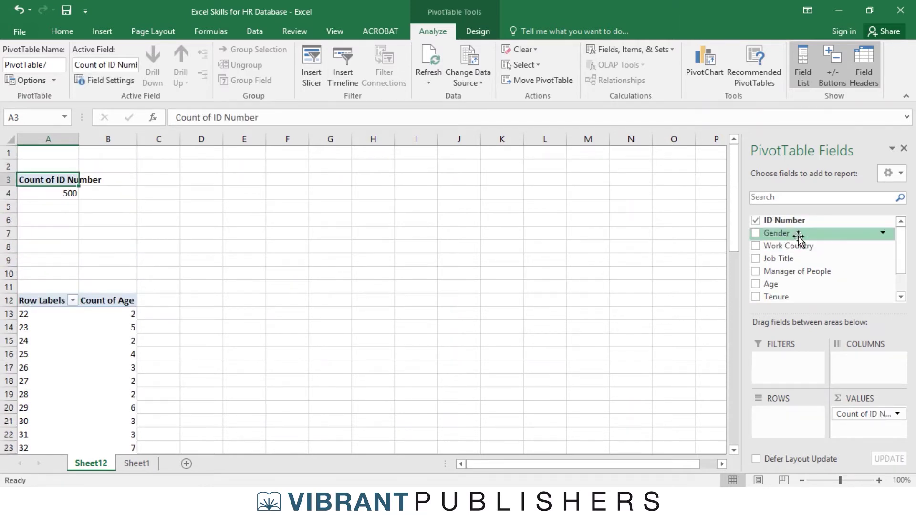
drag(797, 236, 792, 423)
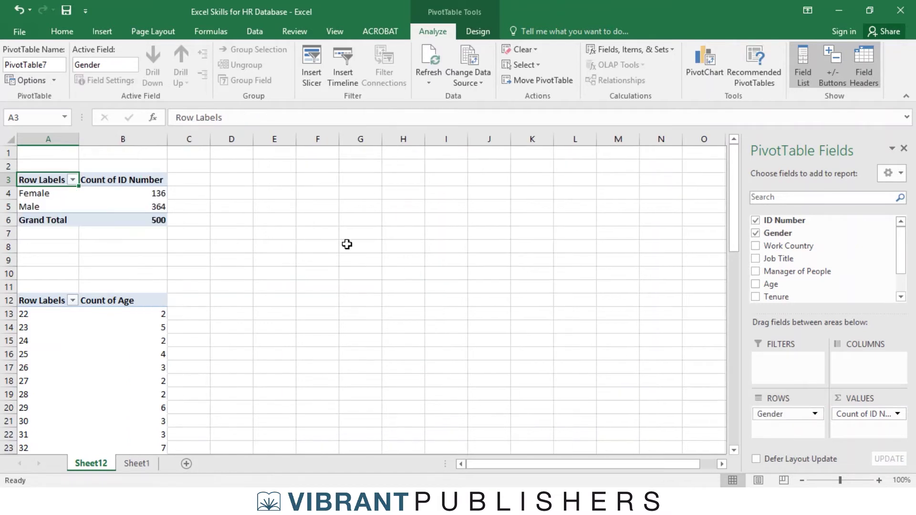
click(243, 223)
- Insert Gender, Work Country and Job Title slicers for the Count of ID Number PivotTable
click(148, 205)
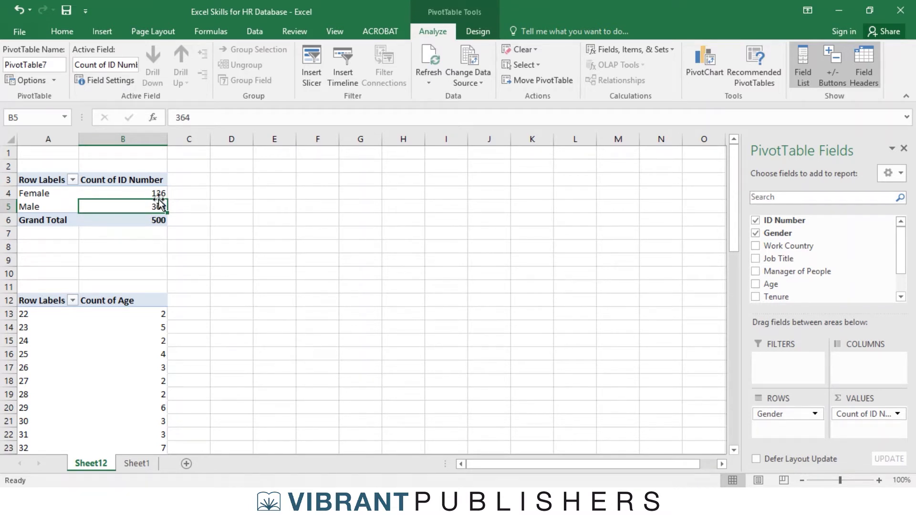
click(312, 76)
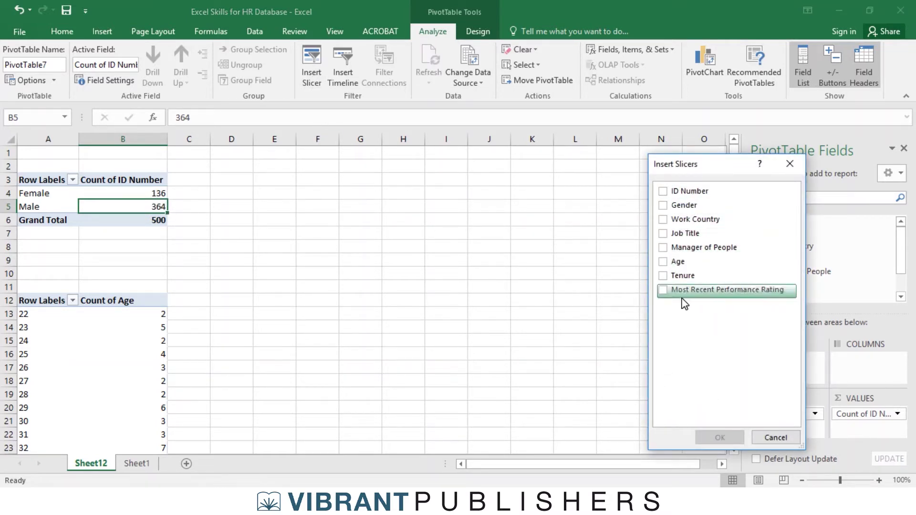
click(663, 205)
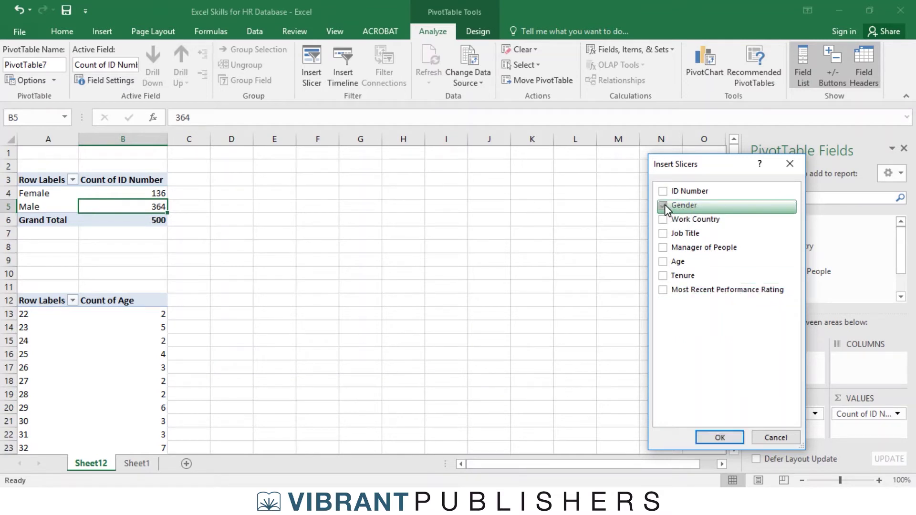
click(664, 219)
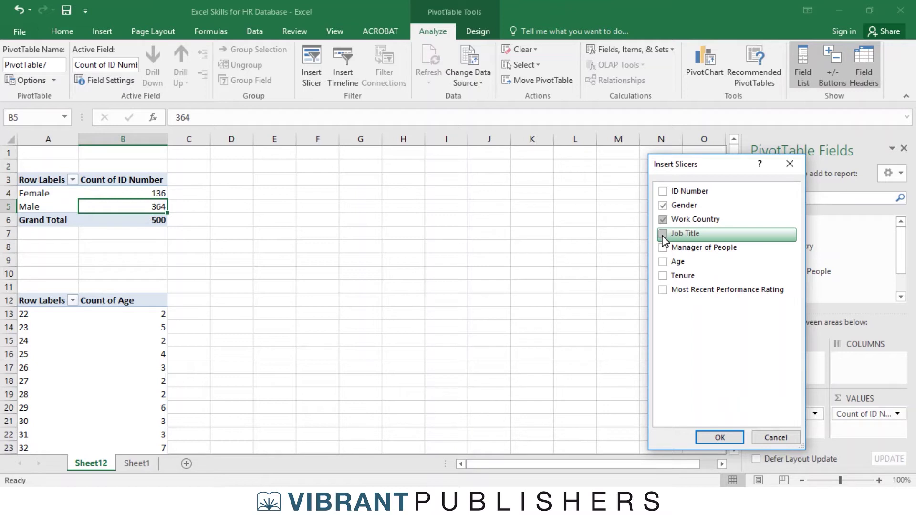
click(718, 438)
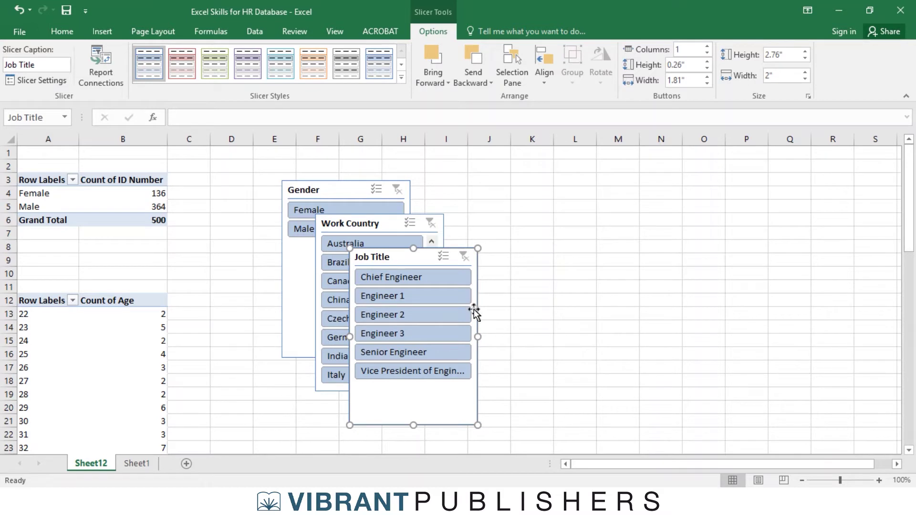
- Arrange the Gender, Work Country and Job Title slicers side by side in one row, beside the PivotTables
drag(417, 256, 609, 163)
drag(385, 228, 480, 169)
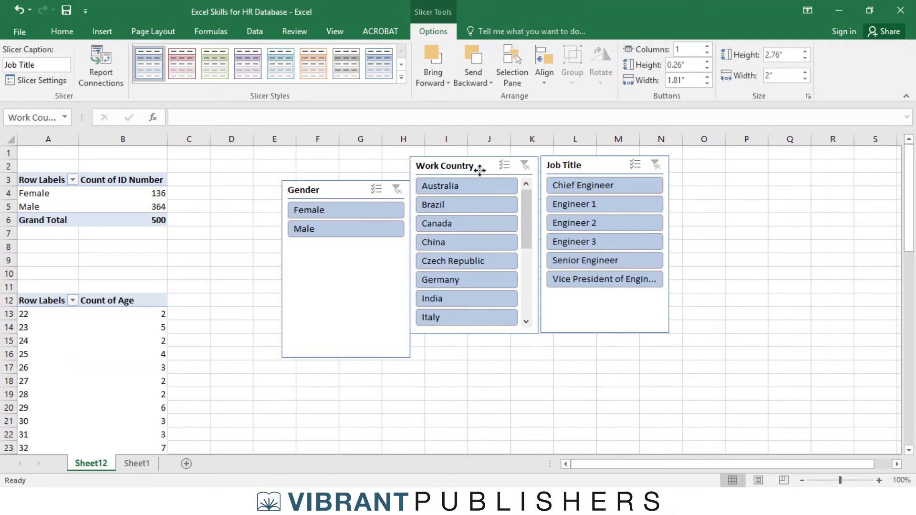
drag(347, 190, 340, 167)
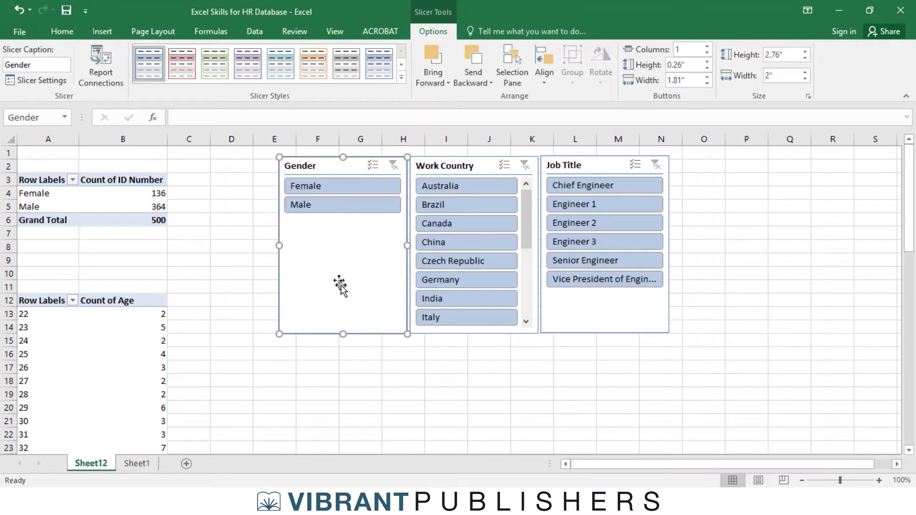
- Shorten the Gender slicer so it ends just beneath its Male item
click(343, 339)
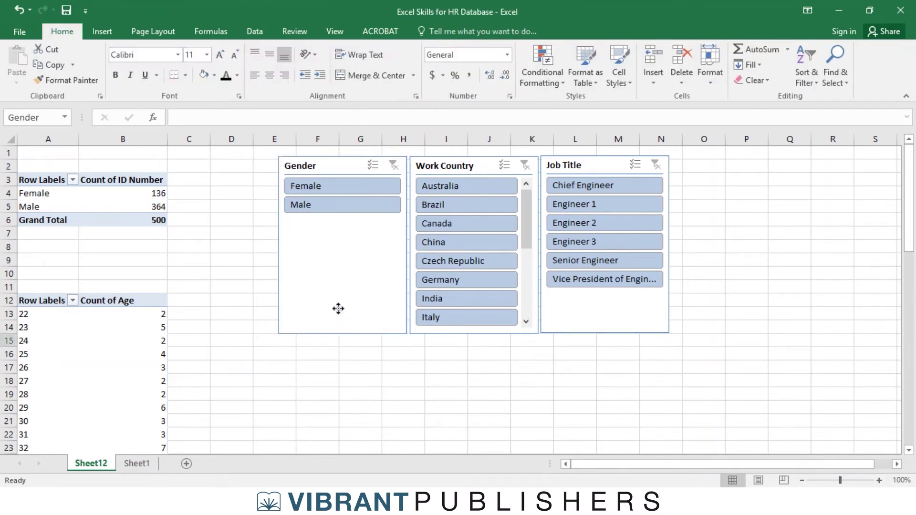
click(339, 308)
drag(342, 334, 341, 220)
click(202, 256)
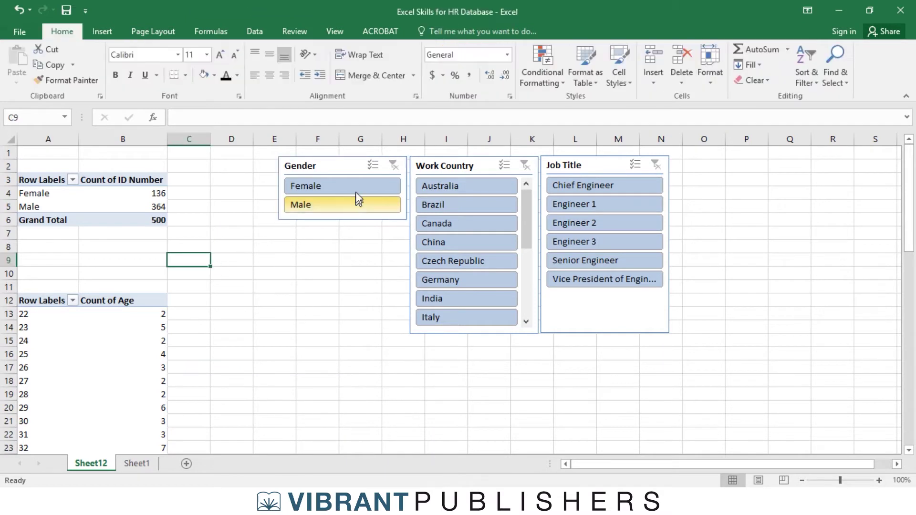
- Filter the Count of ID Number PivotTable to Female, switch it to Male, and clear the gender filter
click(356, 189)
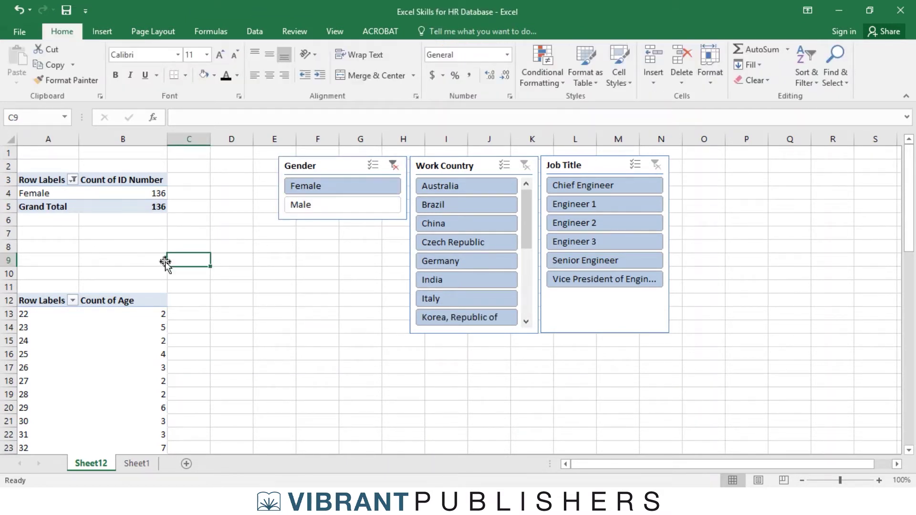
click(359, 210)
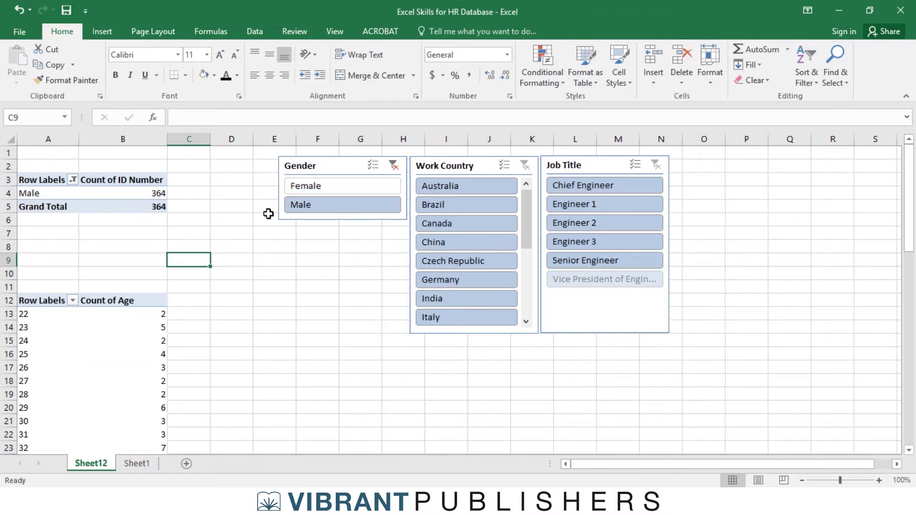
click(393, 166)
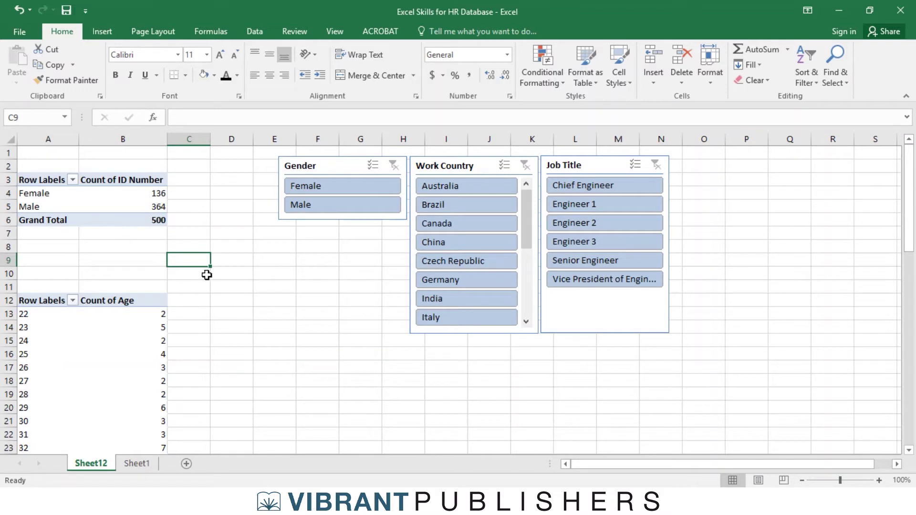
- Filter the Gender slicer to Female, enable its multi-select, and add Male to the selection
click(345, 189)
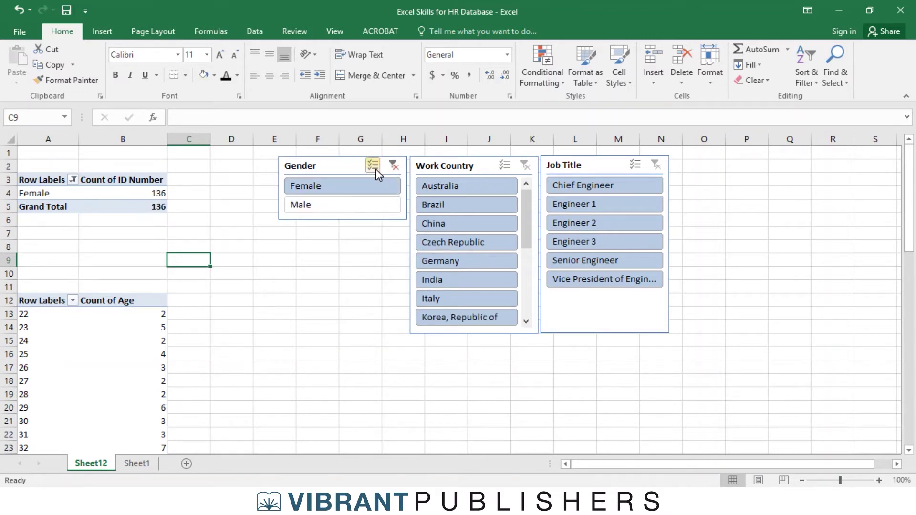
click(374, 166)
click(368, 209)
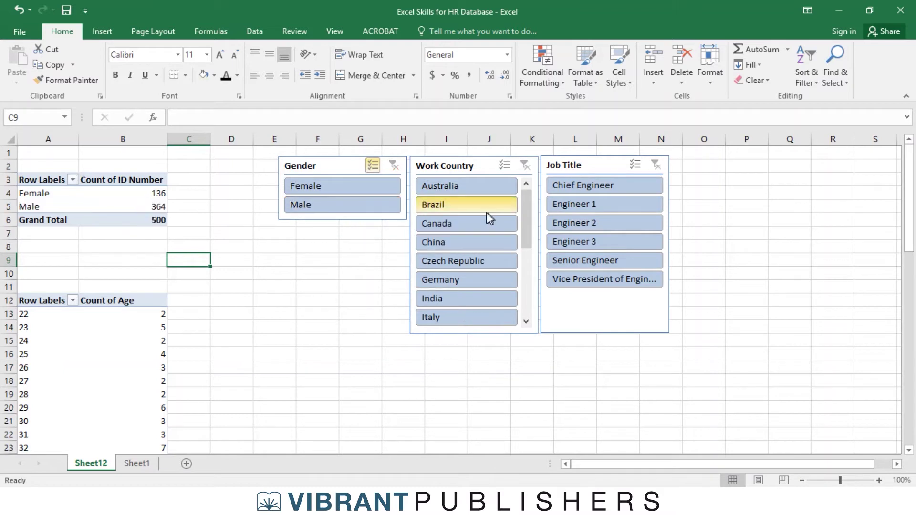
- Exclude Canada using multi-select in the Work Country slicer, and turn multi-select off again for the slicers
click(504, 165)
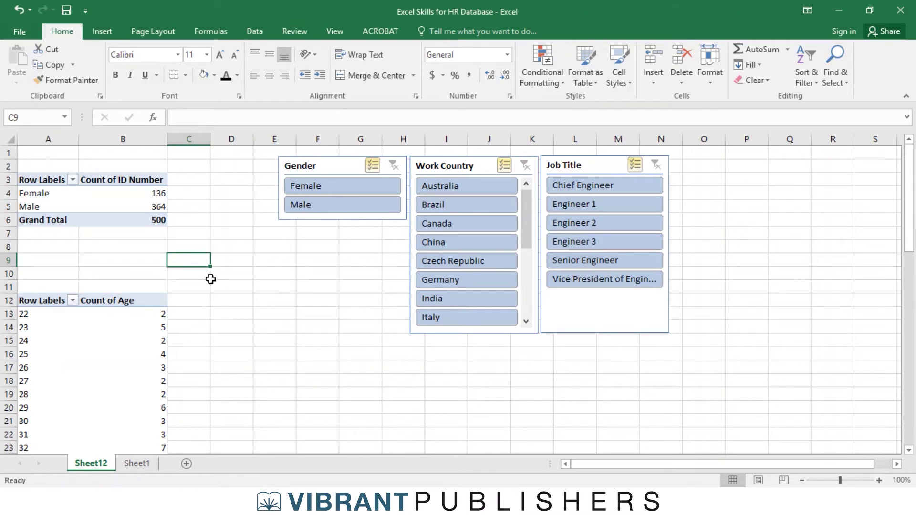
click(454, 223)
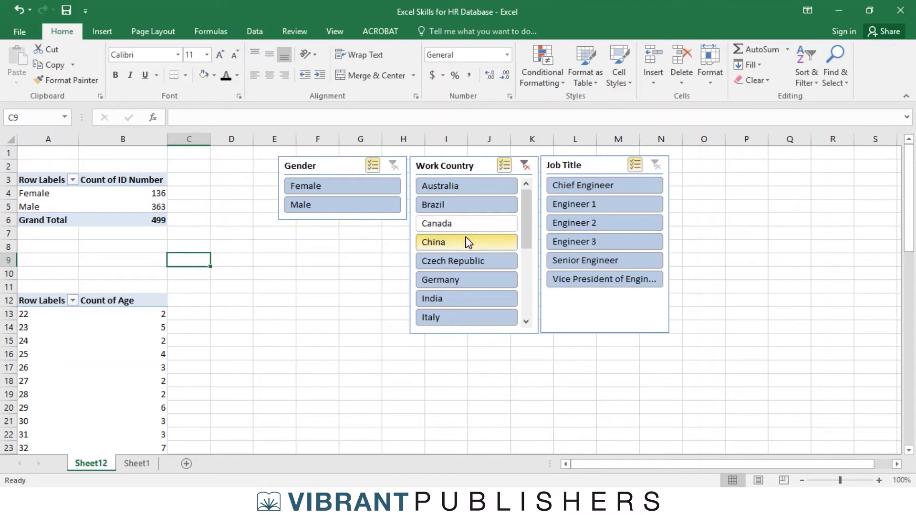
click(504, 166)
click(372, 167)
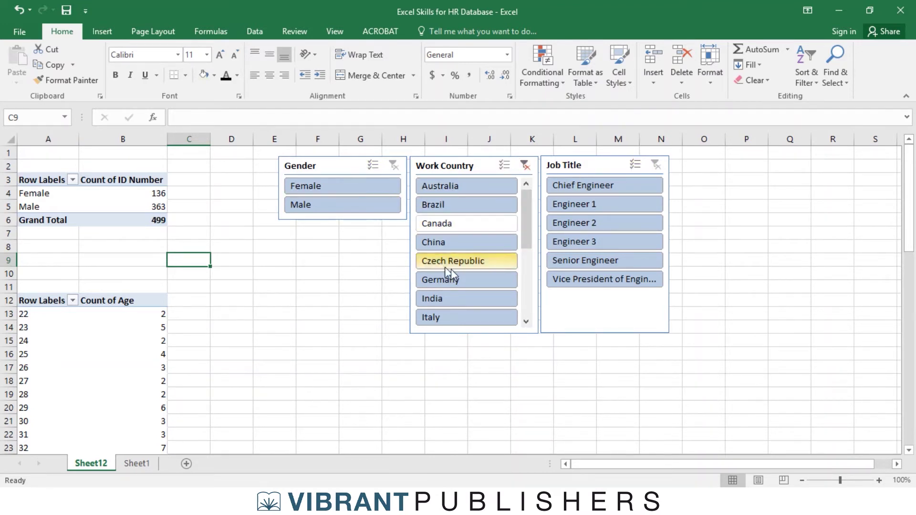
- Filter the headcount by single work countries, Brazil, Czech Republic, India and Canada, and clear the Work Country filter
click(477, 206)
click(468, 261)
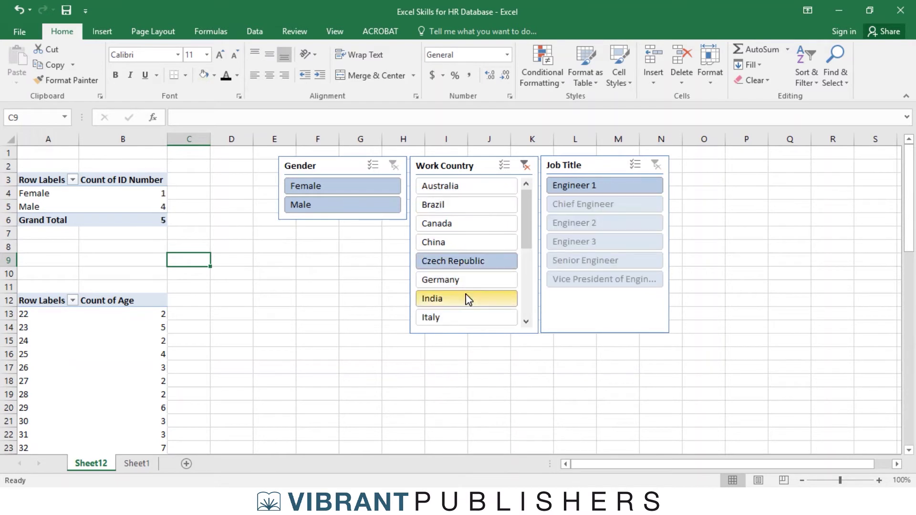
click(466, 299)
click(458, 224)
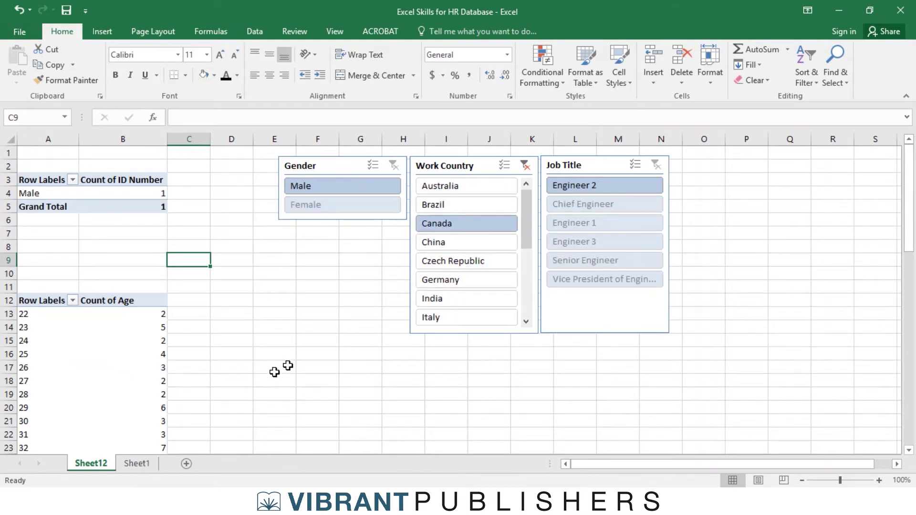
click(523, 172)
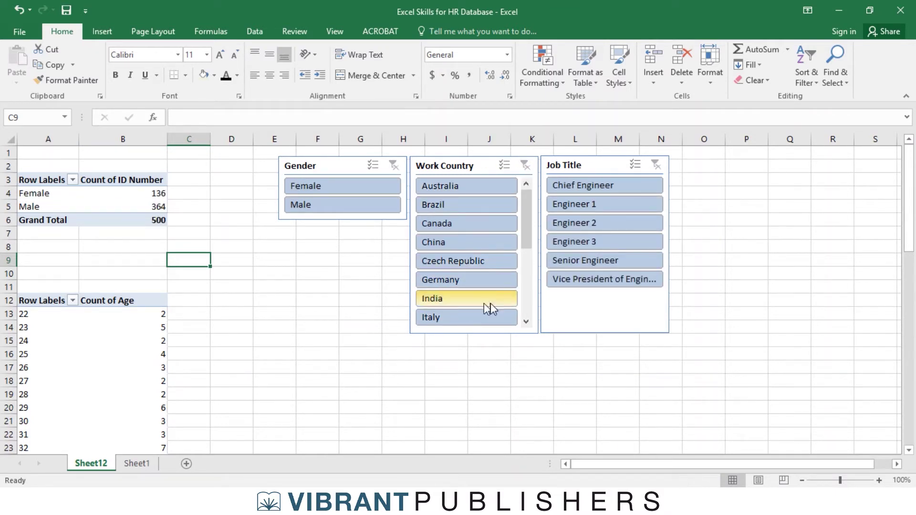
- Shorten the Job Title slicer to end near its Vice President item
click(576, 301)
drag(603, 333, 602, 290)
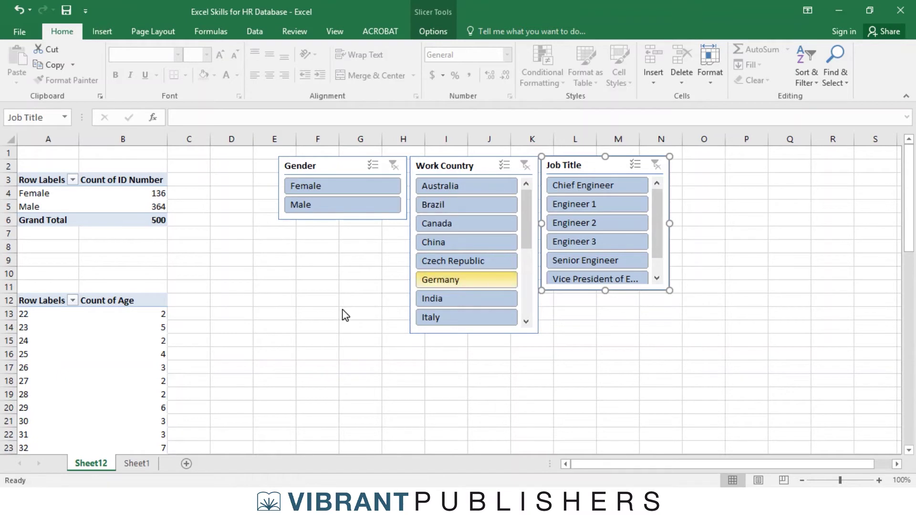
mouse_move(138, 346)
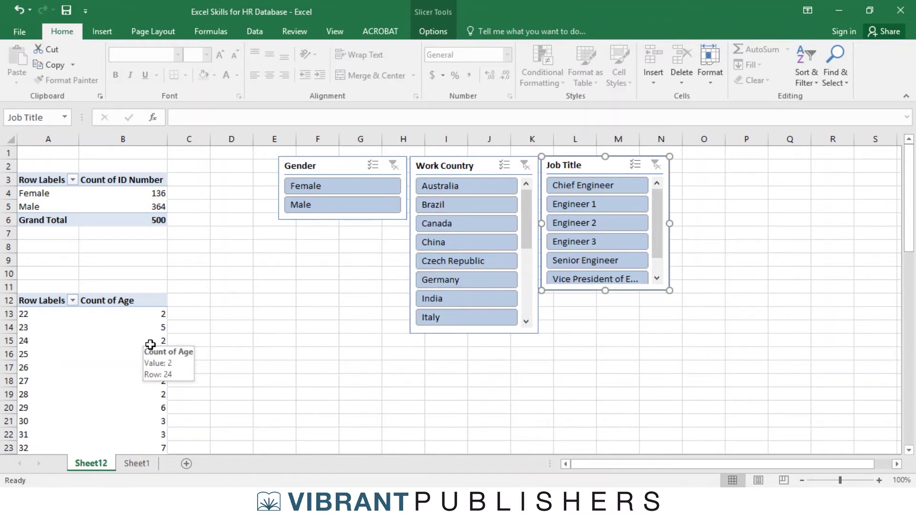
- Connect the Gender slicer to PivotTable8 as well, so it also filters the Count of Age report
click(337, 168)
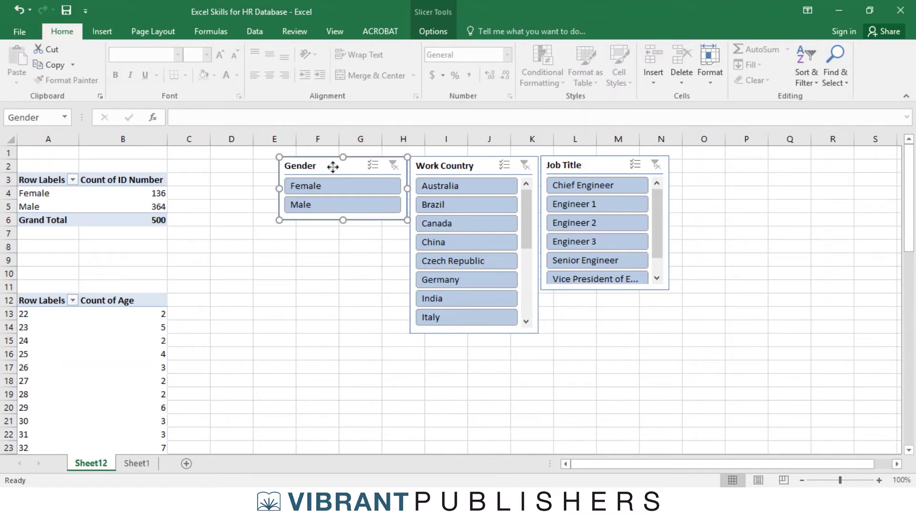
right_click(333, 167)
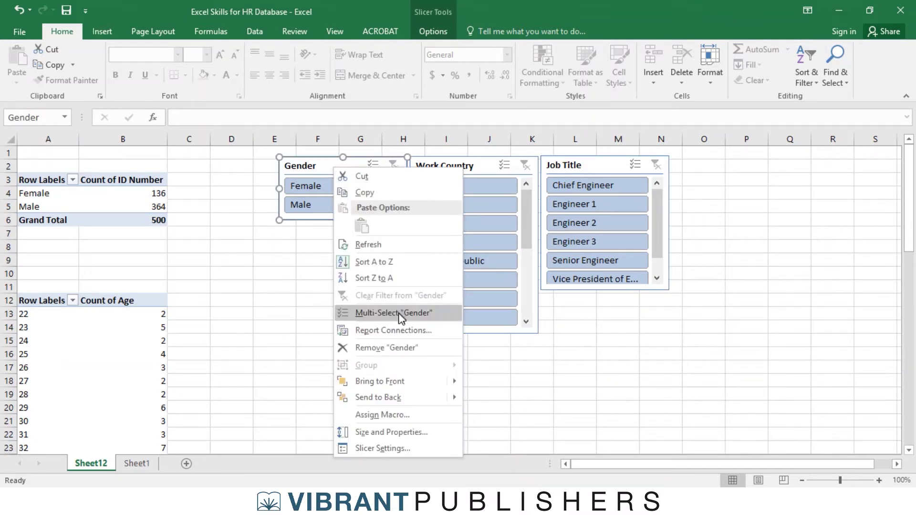
click(376, 330)
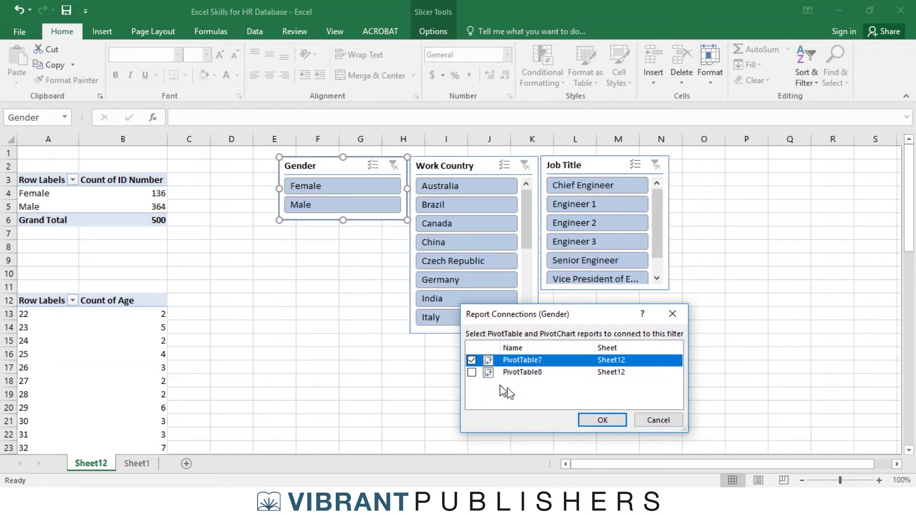
click(472, 372)
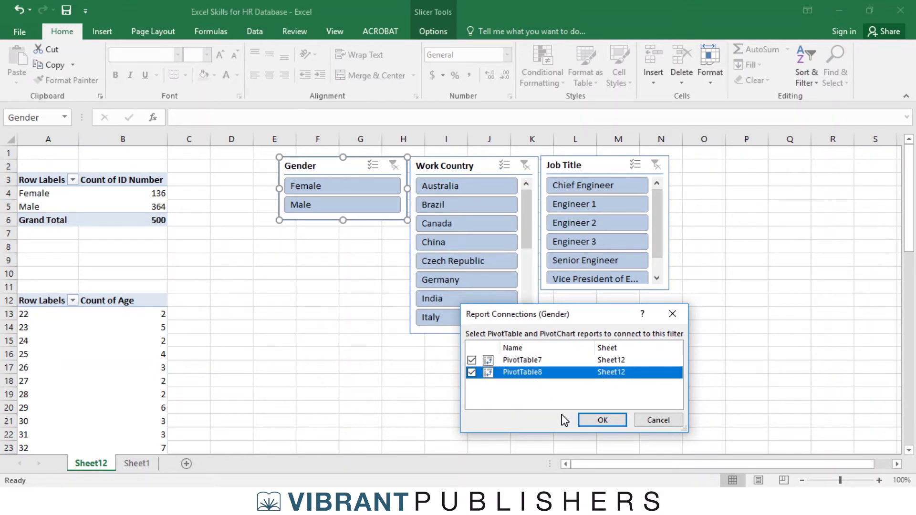
click(600, 419)
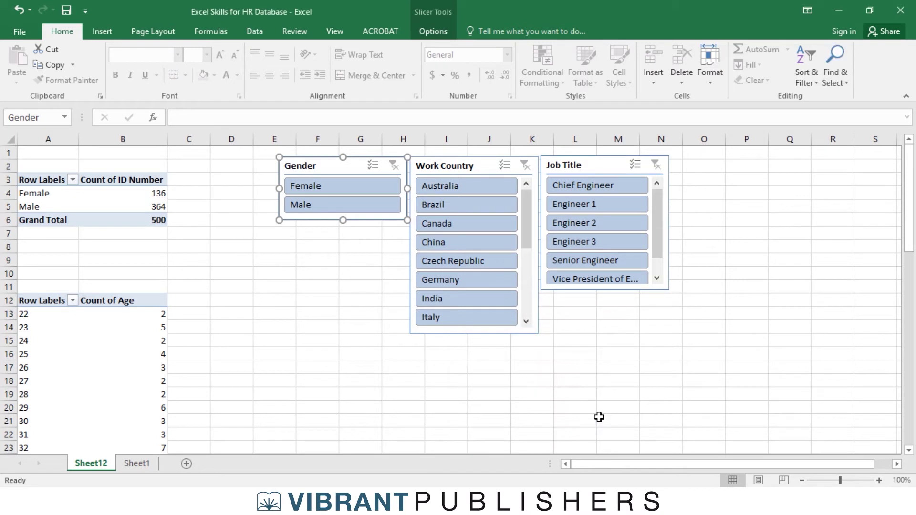
- Connect the Work Country slicer to PivotTable8 in addition to PivotTable7
click(477, 164)
right_click(477, 163)
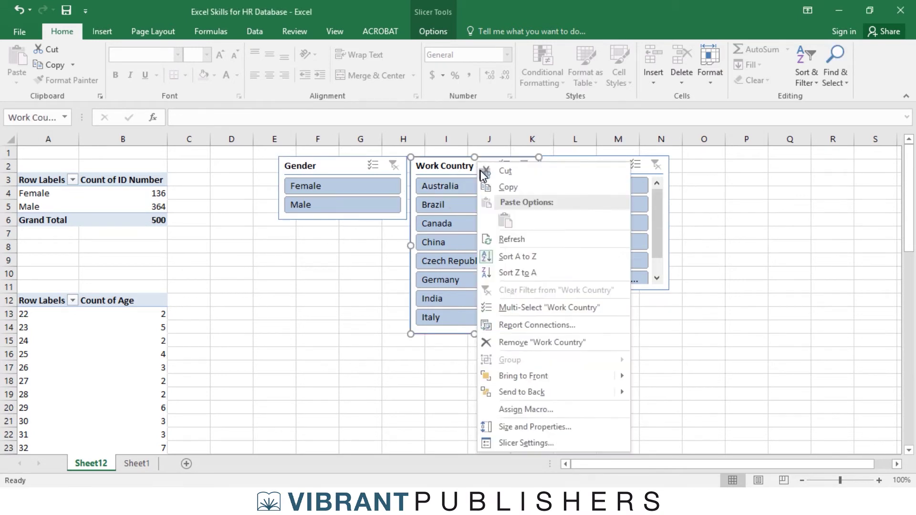
click(535, 325)
click(472, 372)
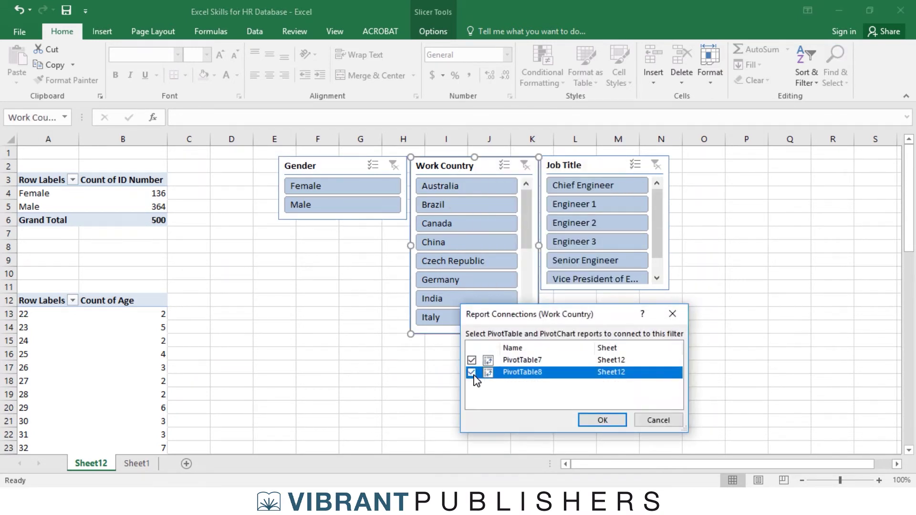
click(603, 419)
- Add PivotTable8 to the Job Title slicer's report connections and deselect the slicer
right_click(599, 165)
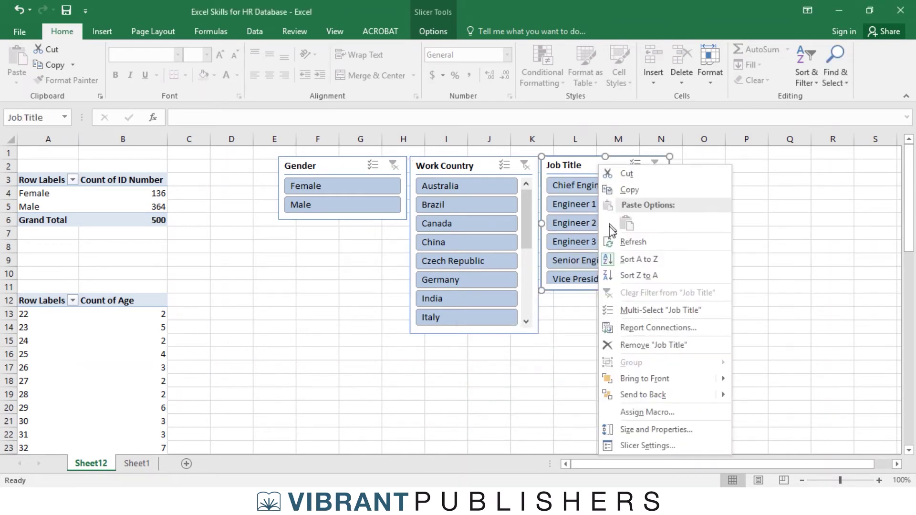
click(600, 328)
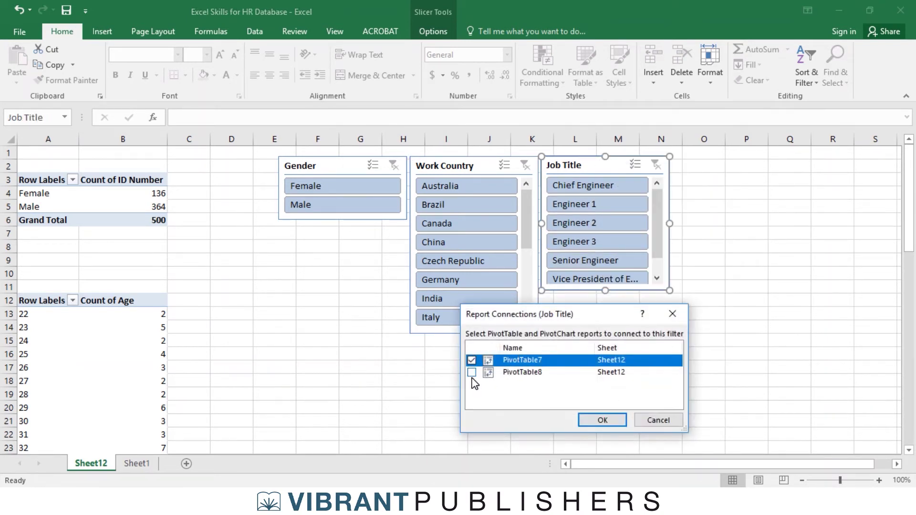
click(472, 373)
click(603, 424)
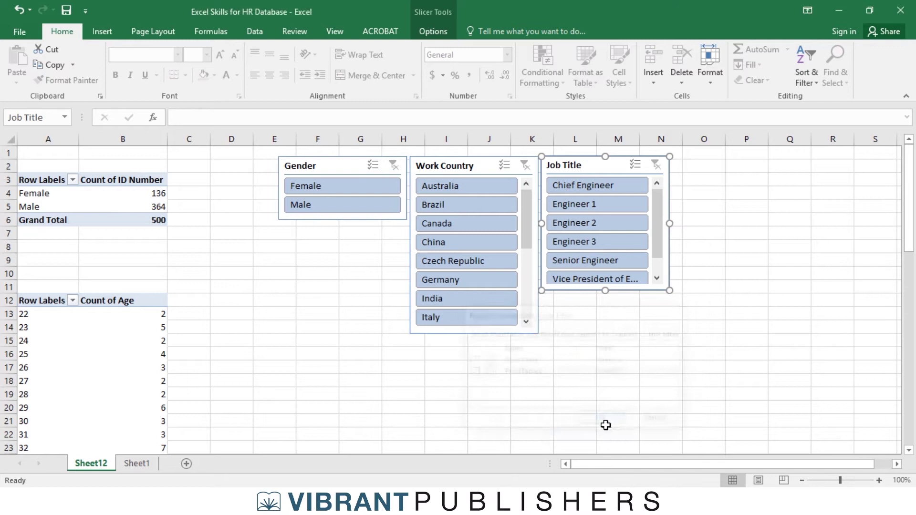
click(385, 339)
- Filter both PivotTables by single job titles, trying Engineer 3, Engineer 1, Engineer 2 and Chief Engineer
click(598, 243)
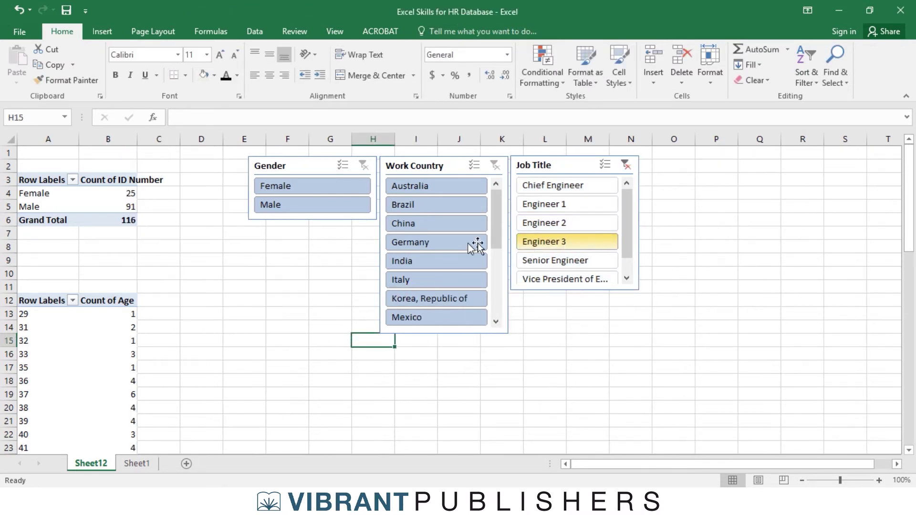
click(544, 202)
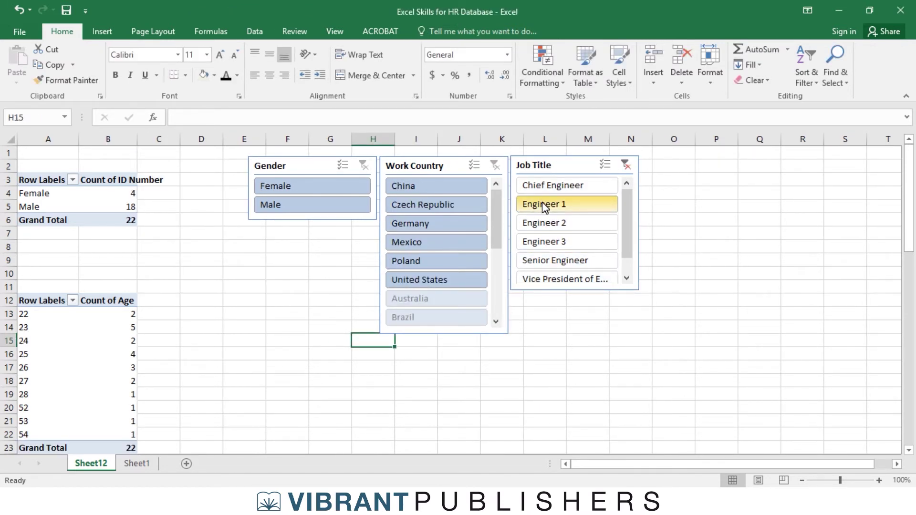
click(548, 227)
click(564, 203)
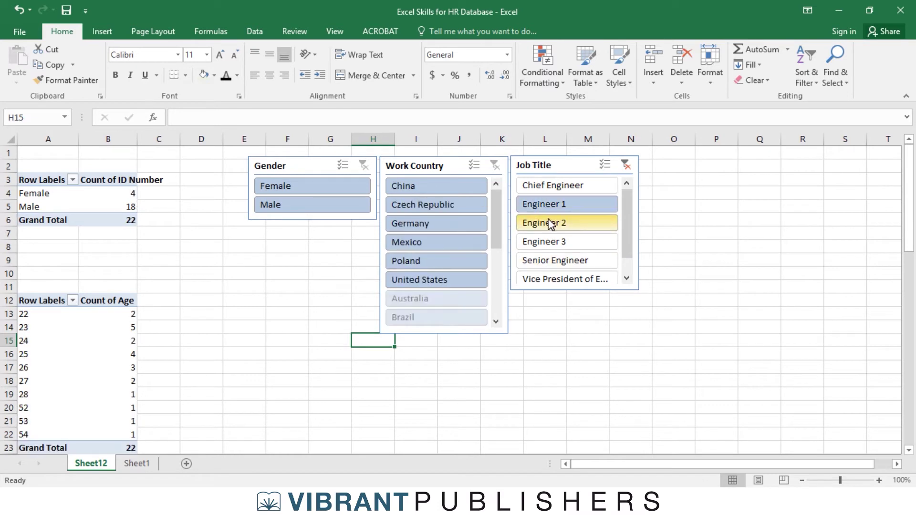
click(549, 188)
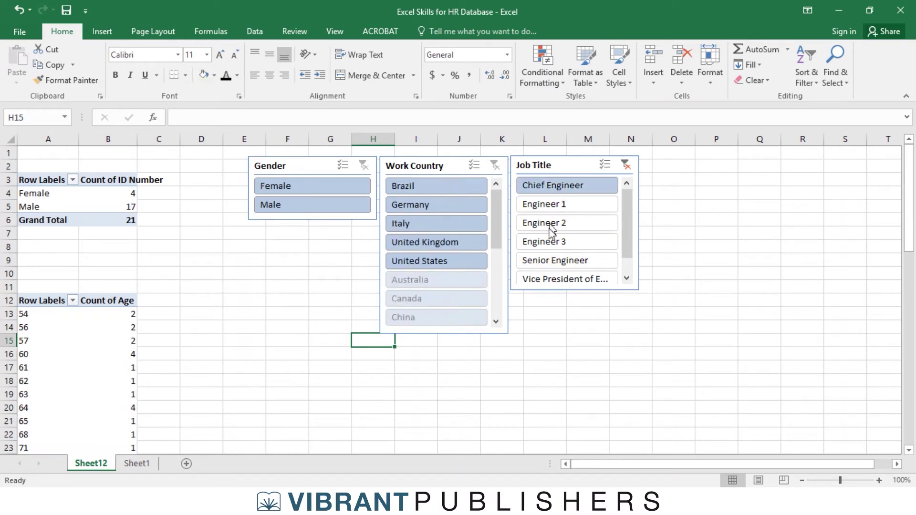
- Filter both PivotTables to Senior Engineers in the United Kingdom and in Germany, showing male and then female staff for Germany
click(453, 243)
click(582, 241)
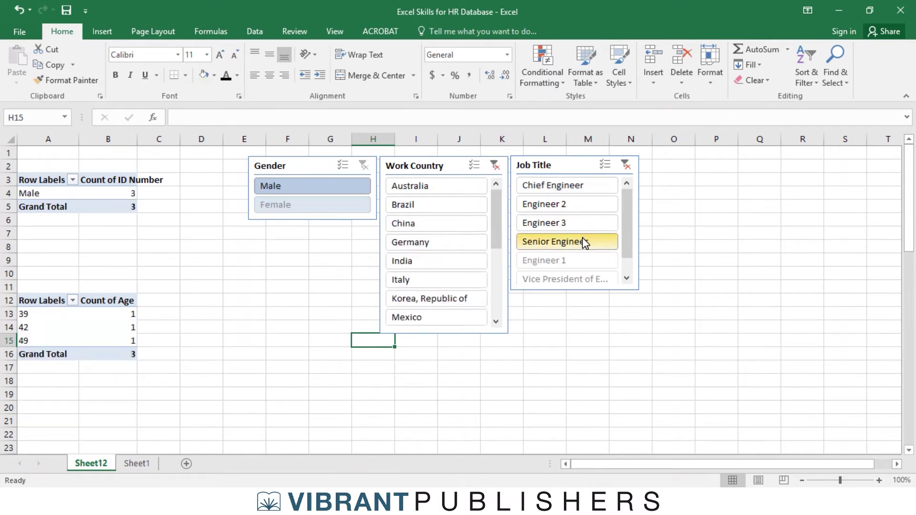
click(415, 244)
click(315, 203)
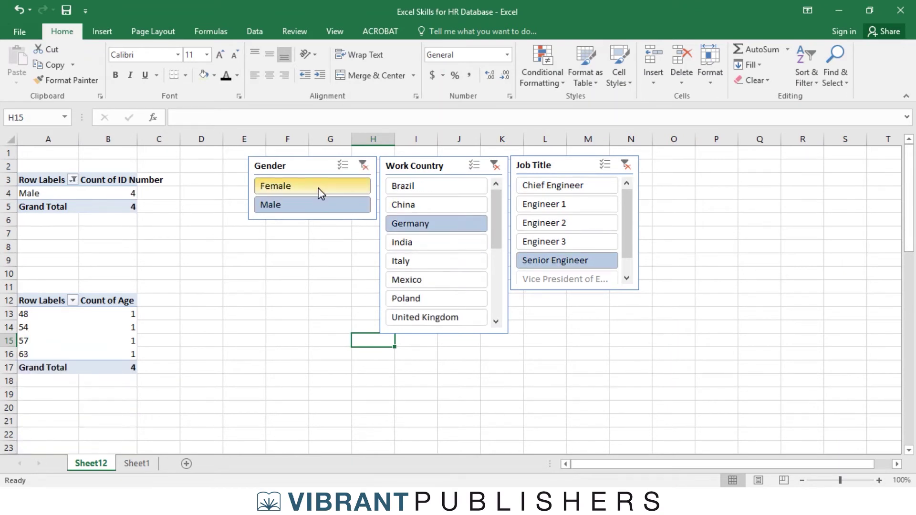
click(318, 187)
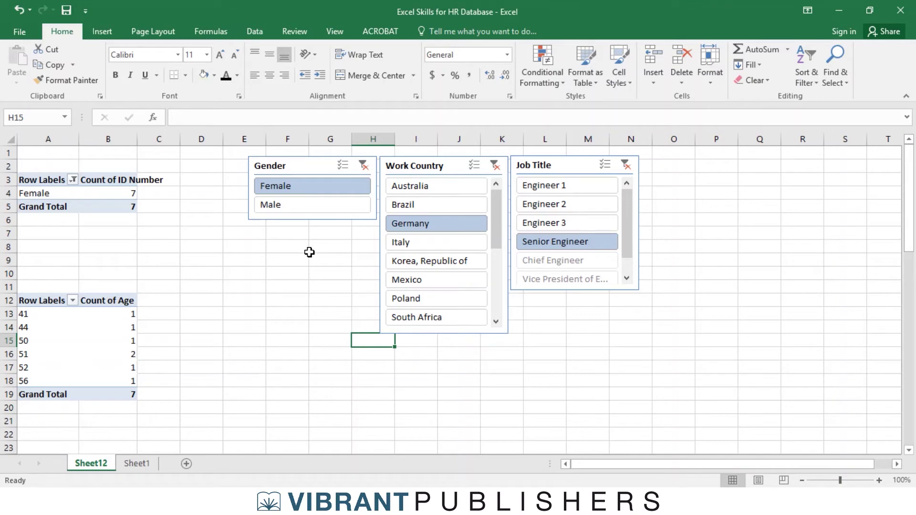
- Clear the filters from the Gender, Work Country and Job Title slicers
click(364, 166)
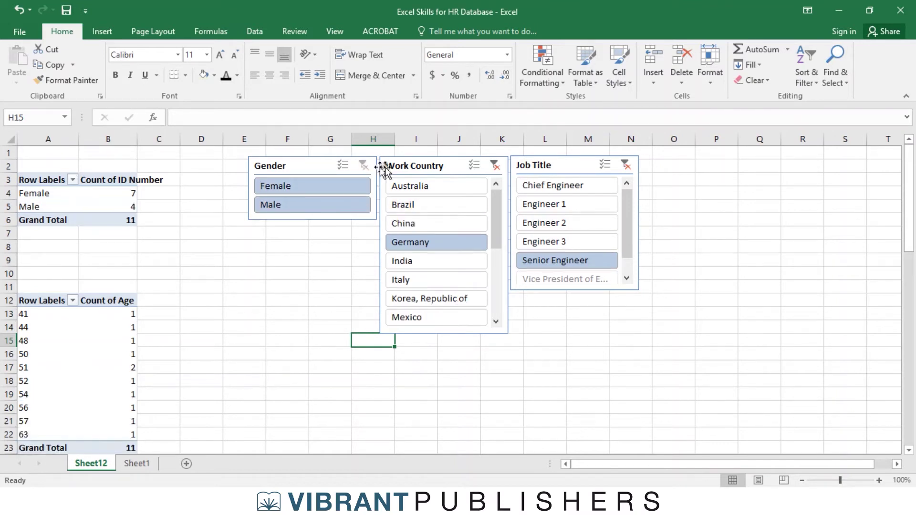
click(495, 166)
click(626, 165)
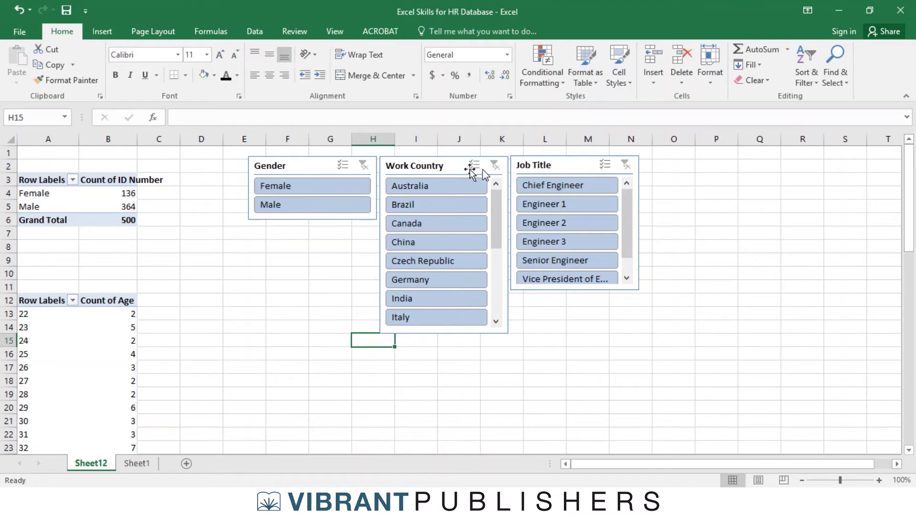
- Move the Job Title, Work Country and Gender slicers further right of the PivotTables to free up space
drag(545, 163, 654, 167)
drag(436, 170, 533, 169)
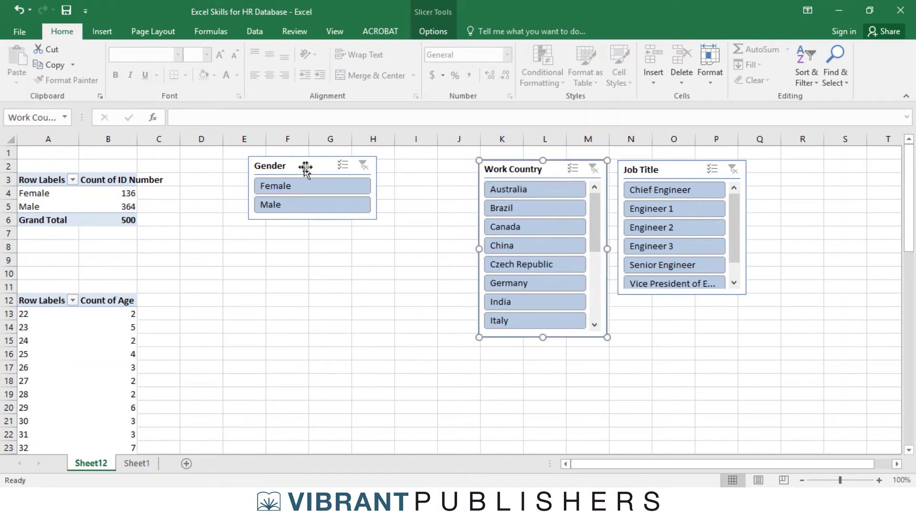
drag(305, 170, 391, 169)
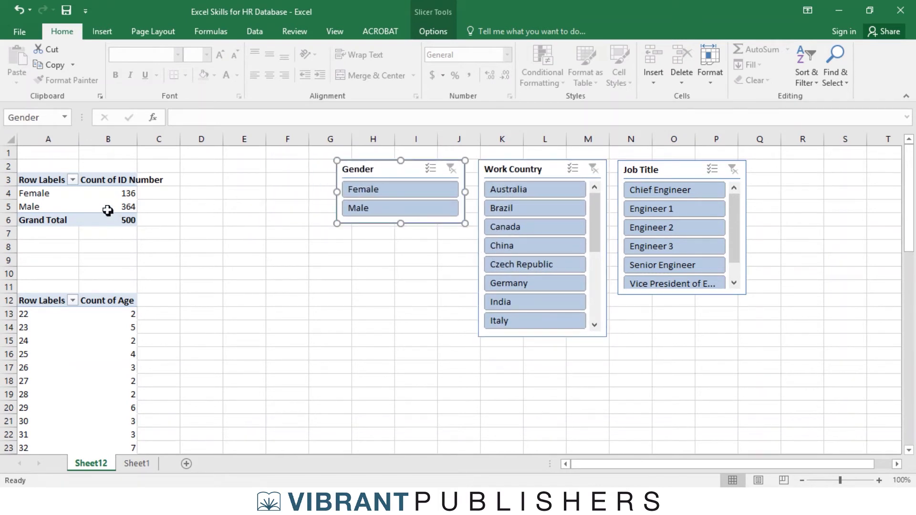
- Insert a clustered column PivotChart from the gender PivotTable and place it over columns A to G at the sheet's upper-left corner
click(43, 192)
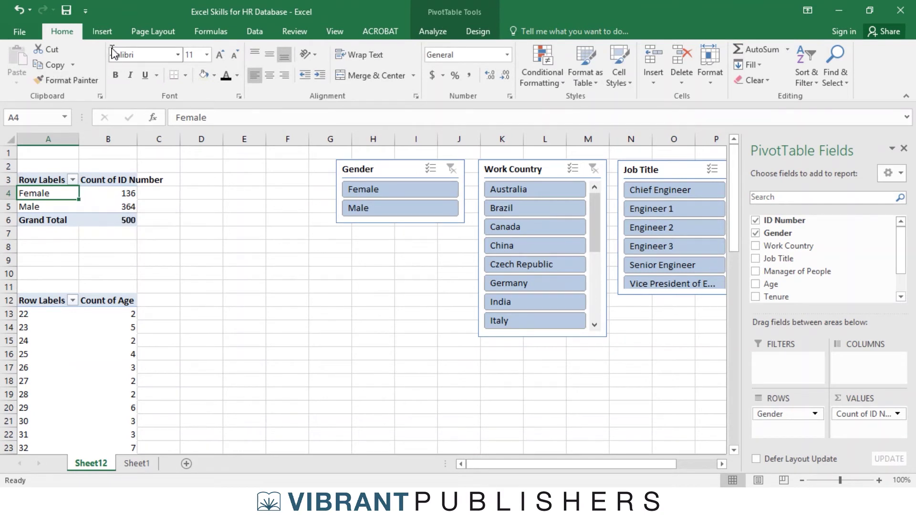
click(110, 33)
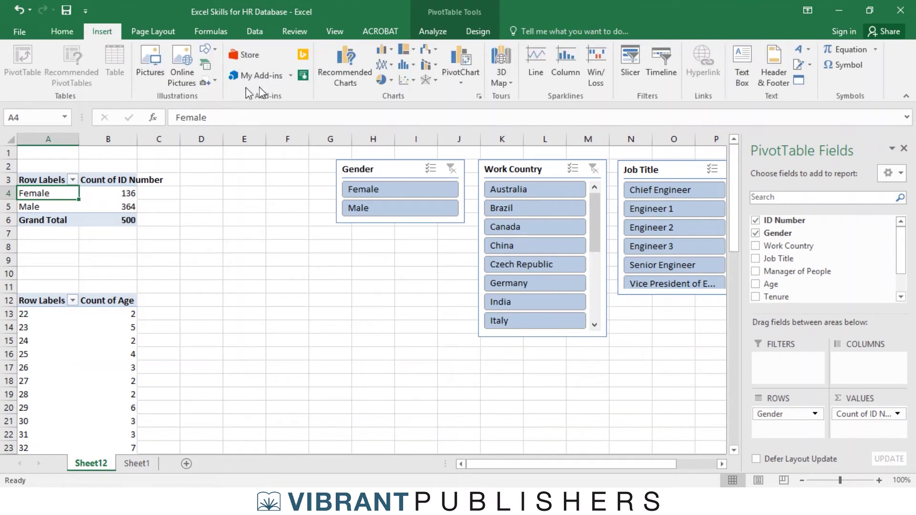
click(468, 76)
click(470, 98)
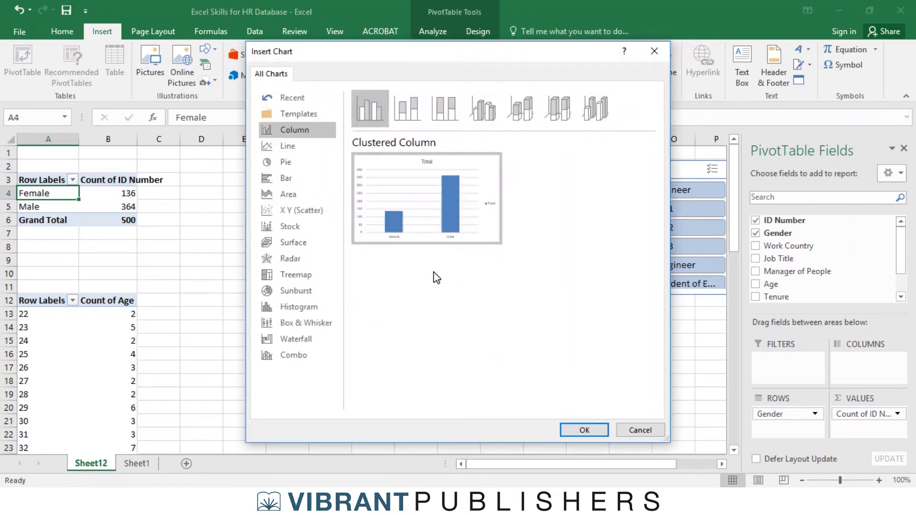
click(584, 430)
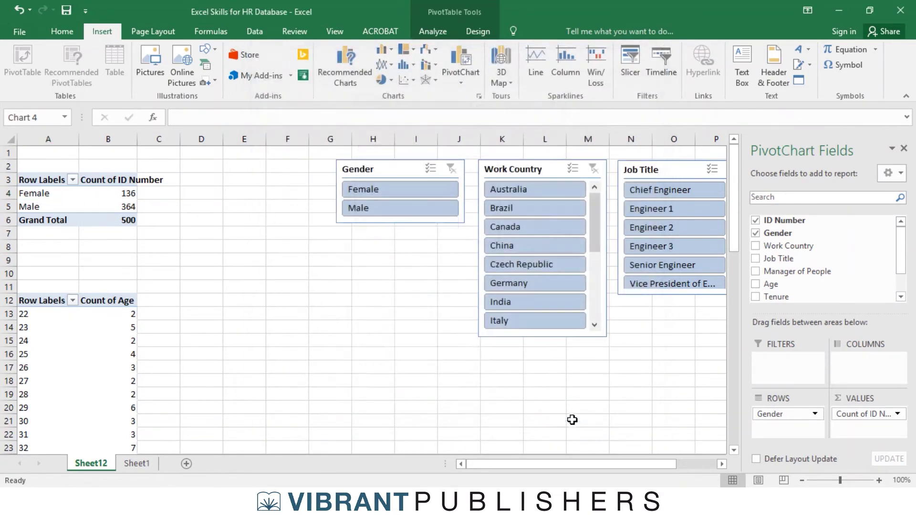
drag(466, 235, 266, 165)
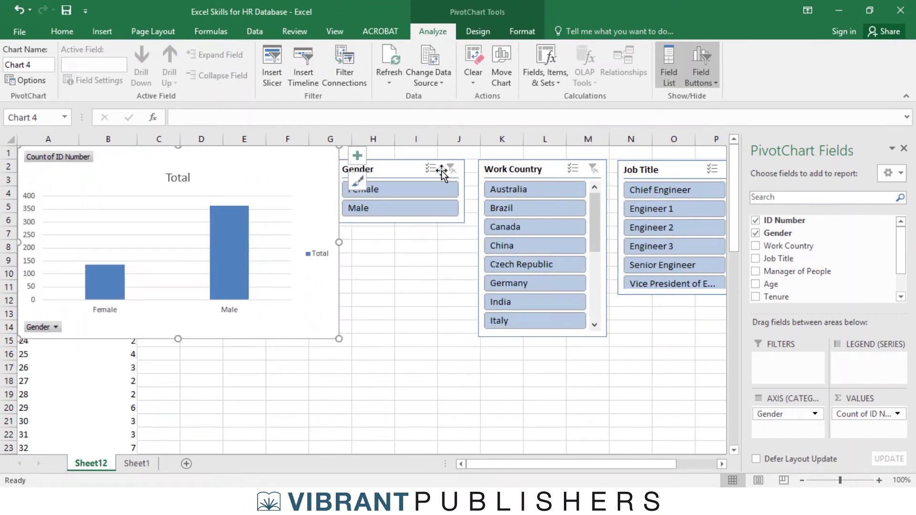
- Align the Gender, Work Country and Job Title slicers in a row beside the column chart and deselect them
drag(393, 168, 400, 158)
drag(496, 170, 492, 158)
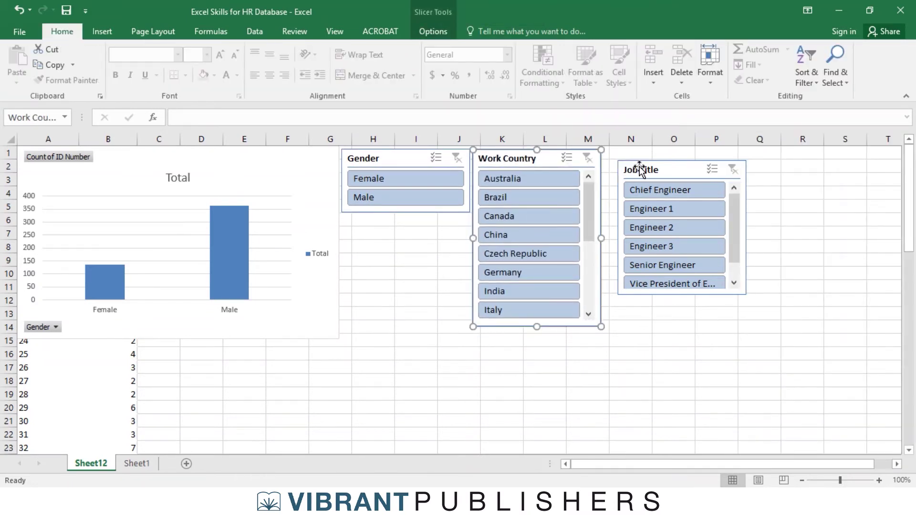
drag(639, 168, 624, 154)
click(771, 195)
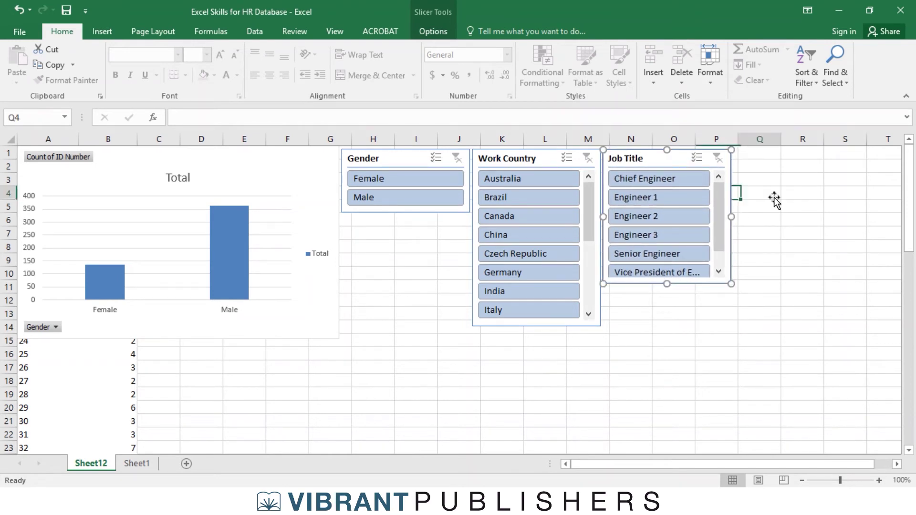
- Filter the column chart to female Engineer 3 staff in Brazil and examine its bar
click(393, 179)
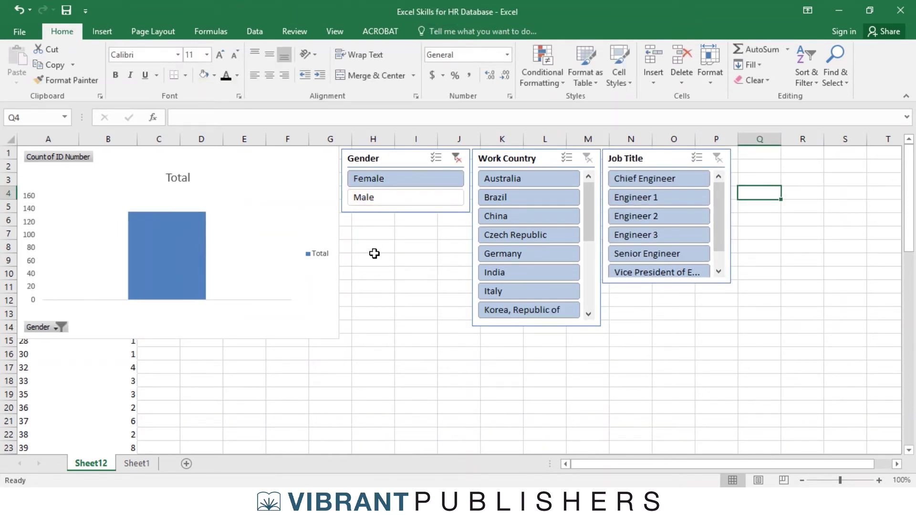
click(525, 198)
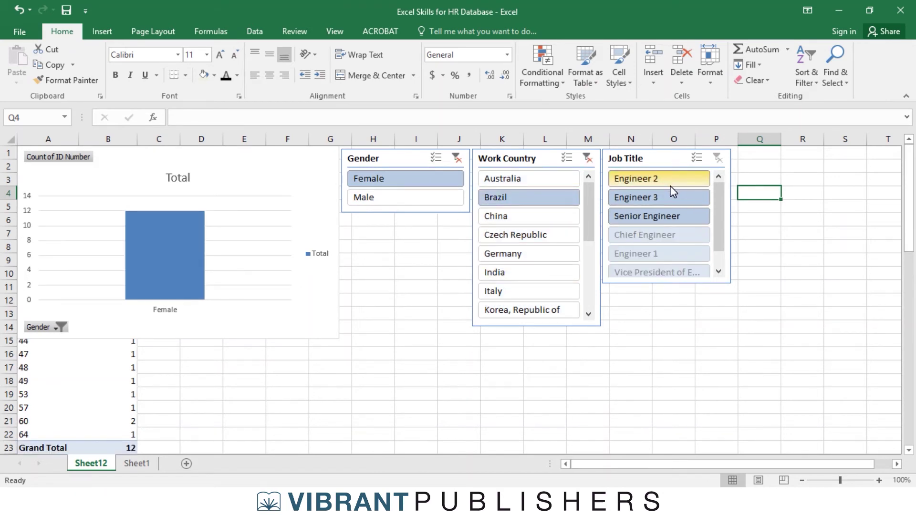
click(665, 199)
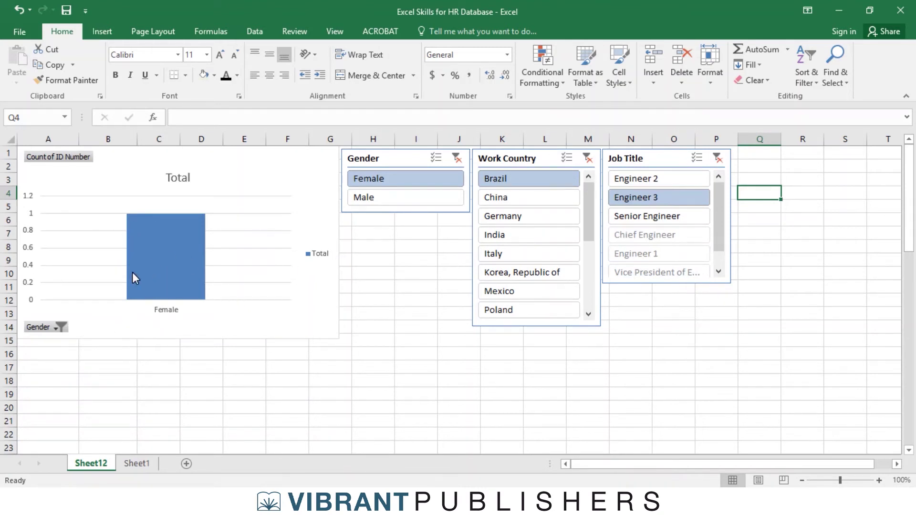
mouse_move(157, 287)
- Switch the Job Title filter for women in Brazil through single titles, including Senior Engineer, Engineer 3 and Chief Engineer
click(726, 163)
click(662, 238)
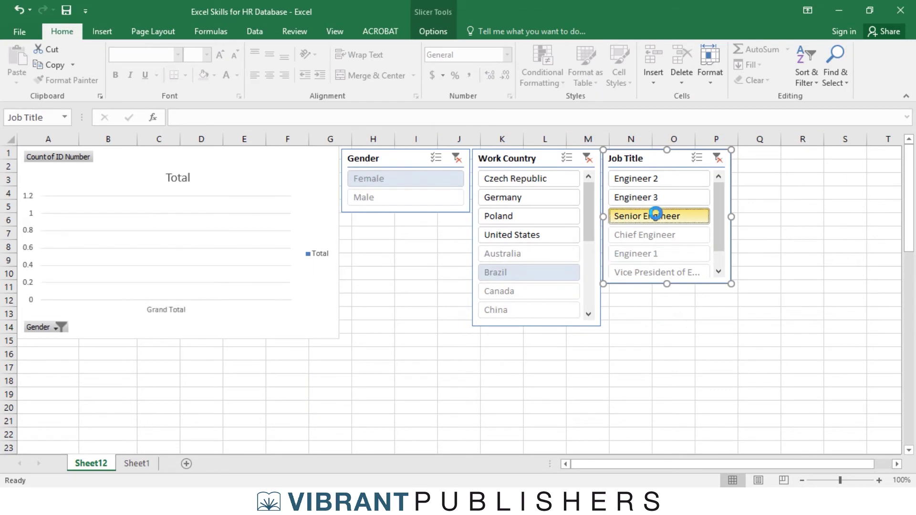
click(660, 215)
click(665, 197)
click(650, 235)
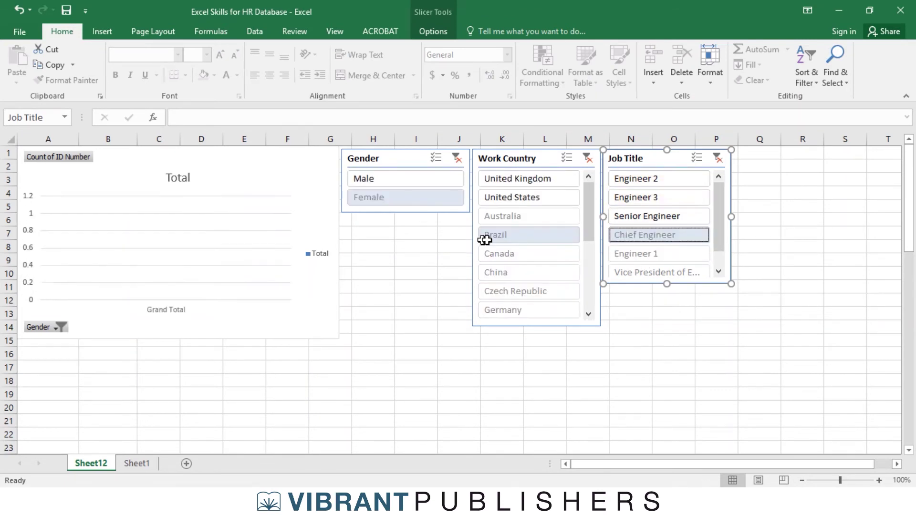
- Filter the work country to United States and switch the job title to Engineer 3 and Engineer 2
click(537, 201)
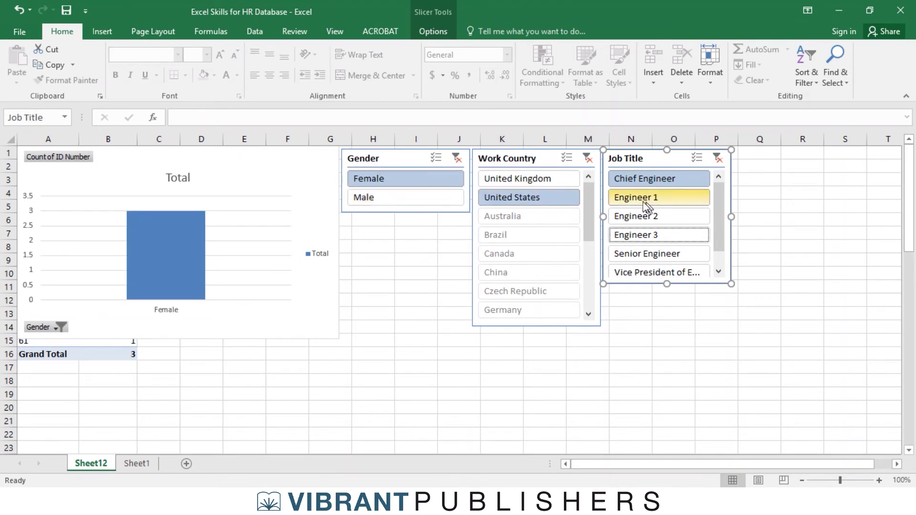
click(665, 237)
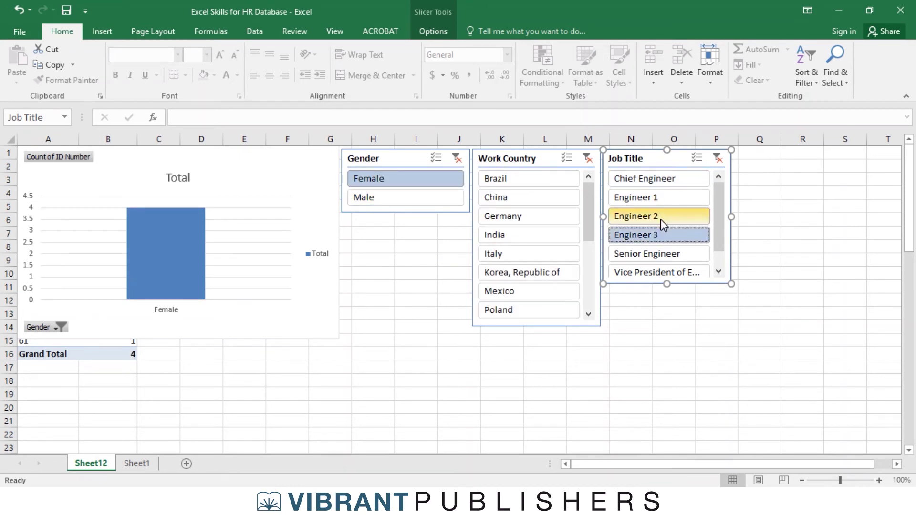
click(663, 220)
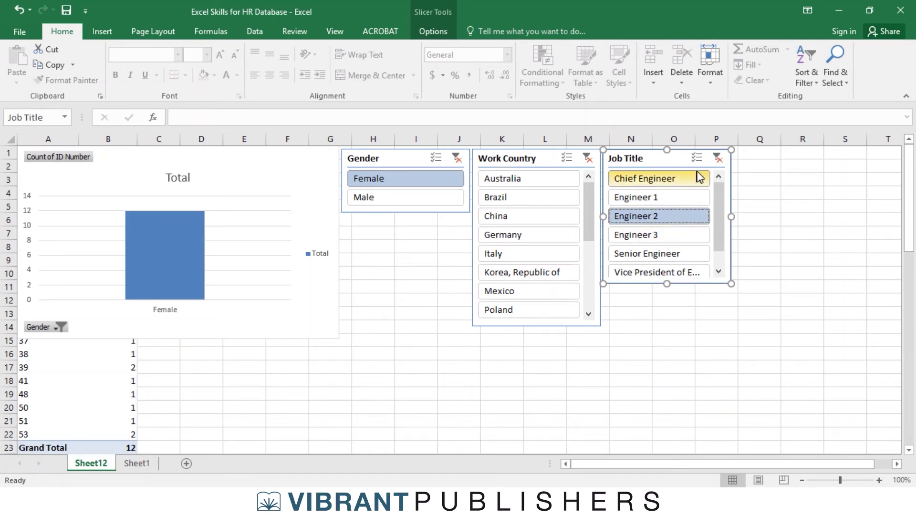
- Clear the filters from the Job Title, Work Country and Gender slicers
click(717, 157)
click(588, 158)
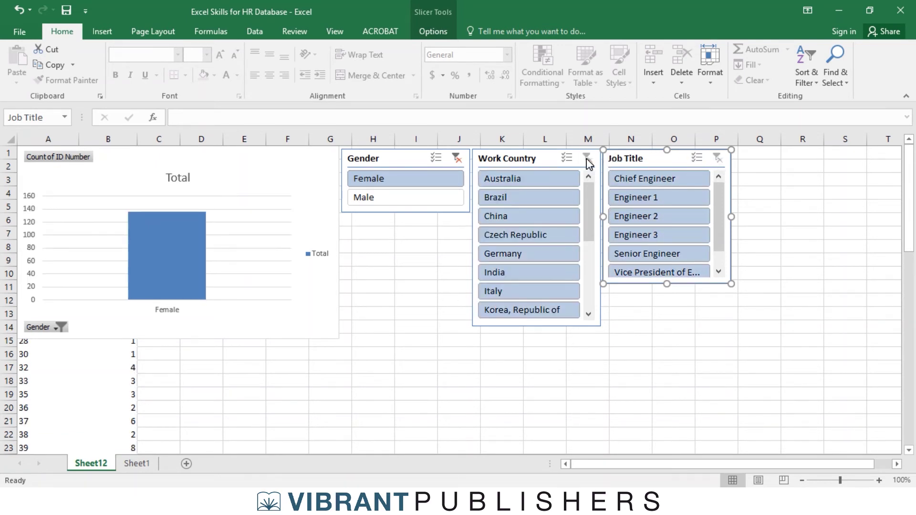
click(457, 158)
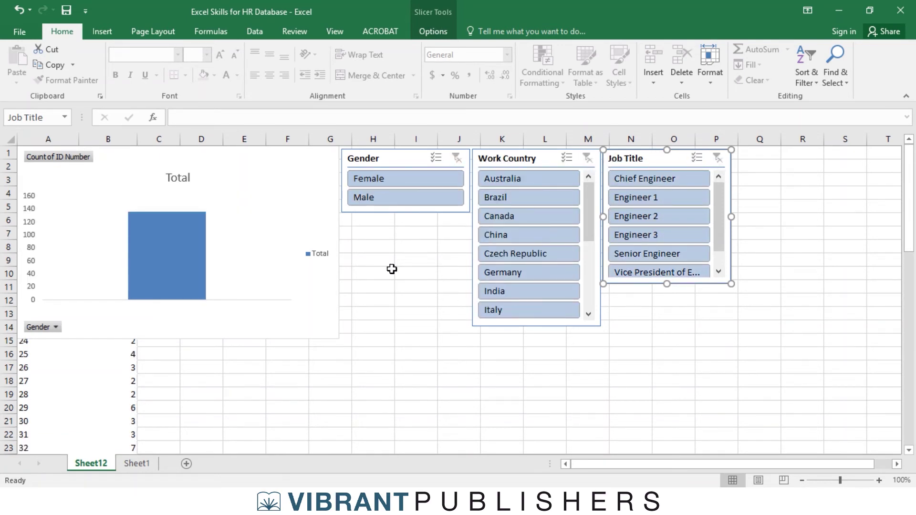
- Insert a line PivotChart from the age PivotTable and place it directly below the gender column chart
click(84, 387)
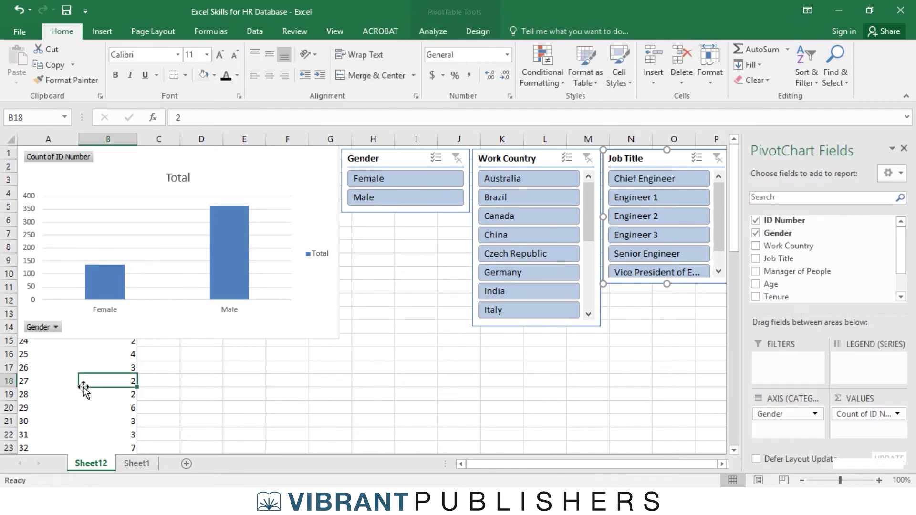
click(106, 34)
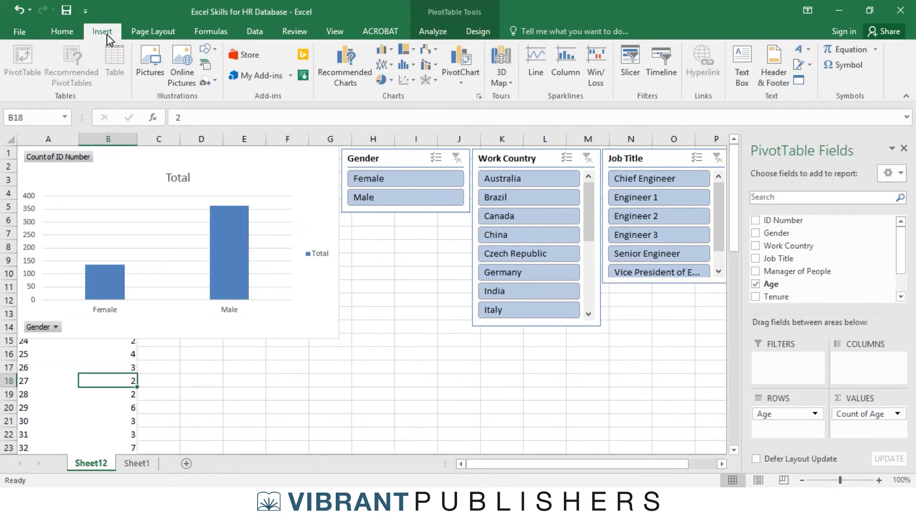
click(461, 61)
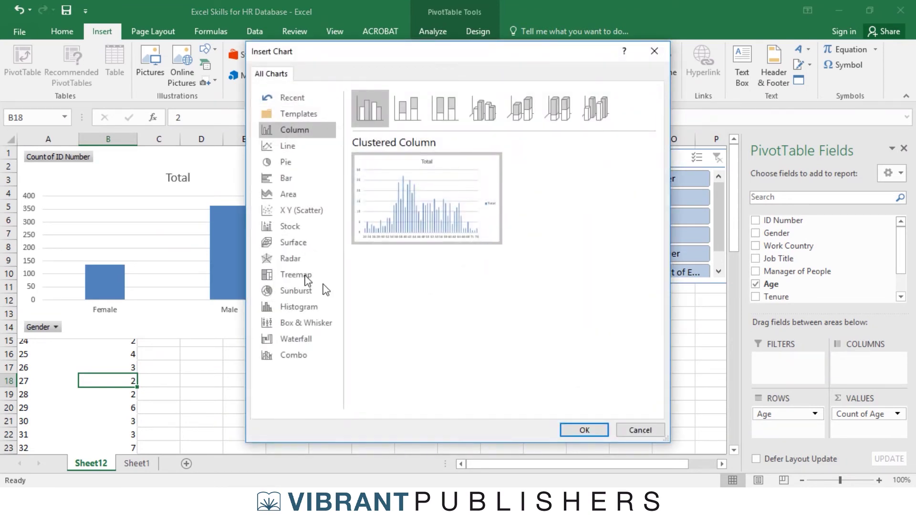
click(288, 146)
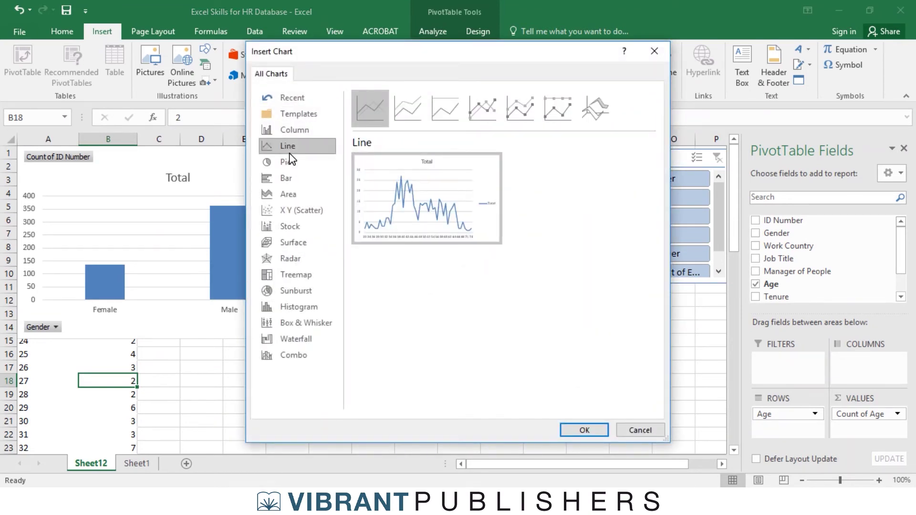
click(583, 430)
scroll(442, 258, down, 2)
scroll(445, 251, up, 1)
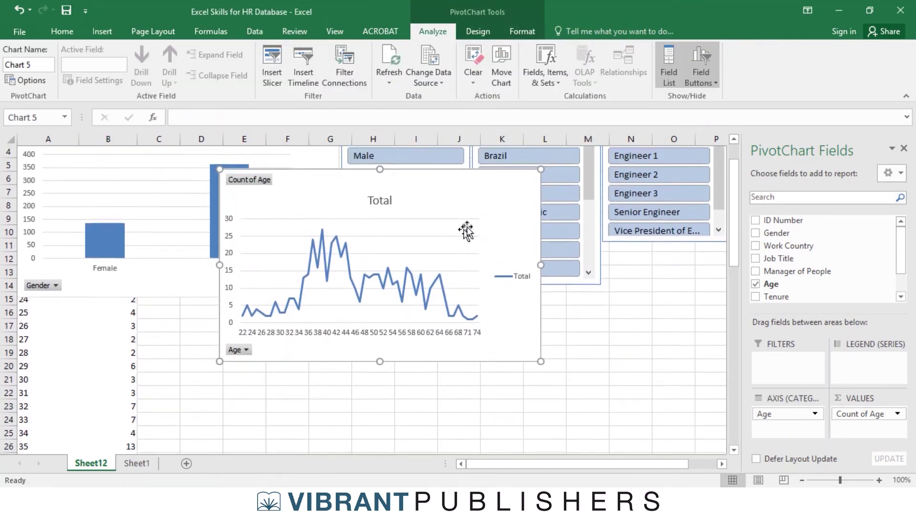
mouse_move(466, 229)
mouse_down()
mouse_move(448, 262)
mouse_move(302, 331)
mouse_move(275, 324)
mouse_up()
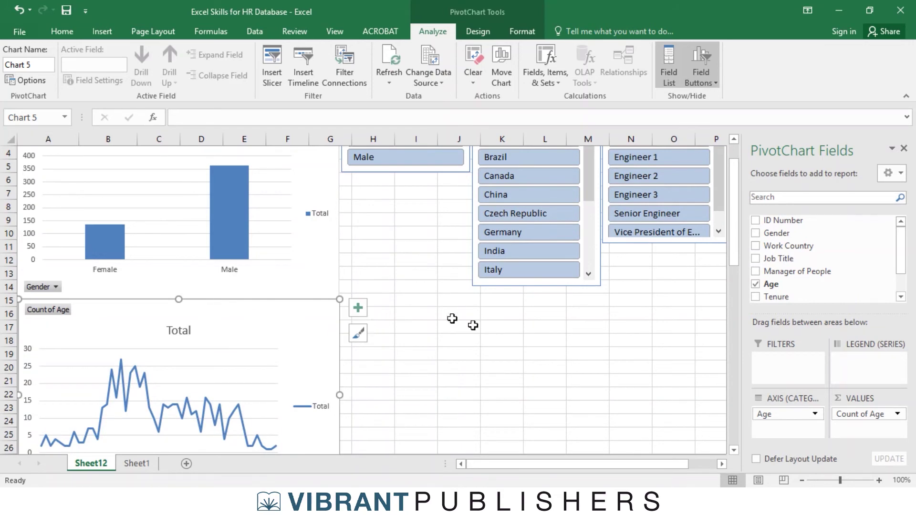
- Stack the Work Country and Job Title slicers below the Gender slicer, beside the two charts
click(802, 480)
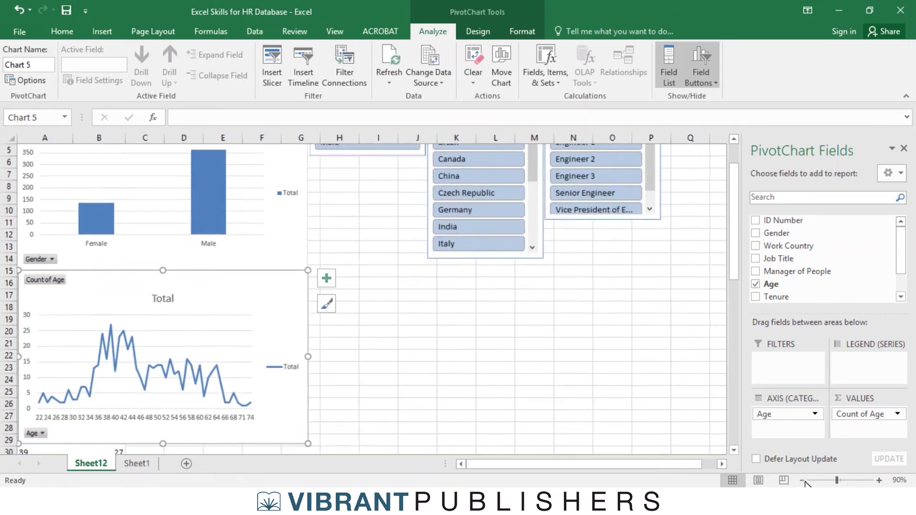
scroll(490, 353, up, 1)
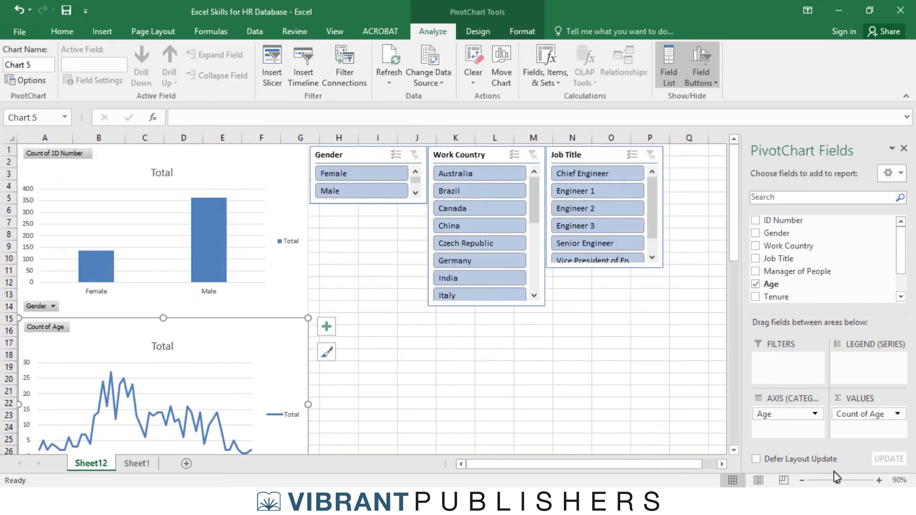
click(803, 480)
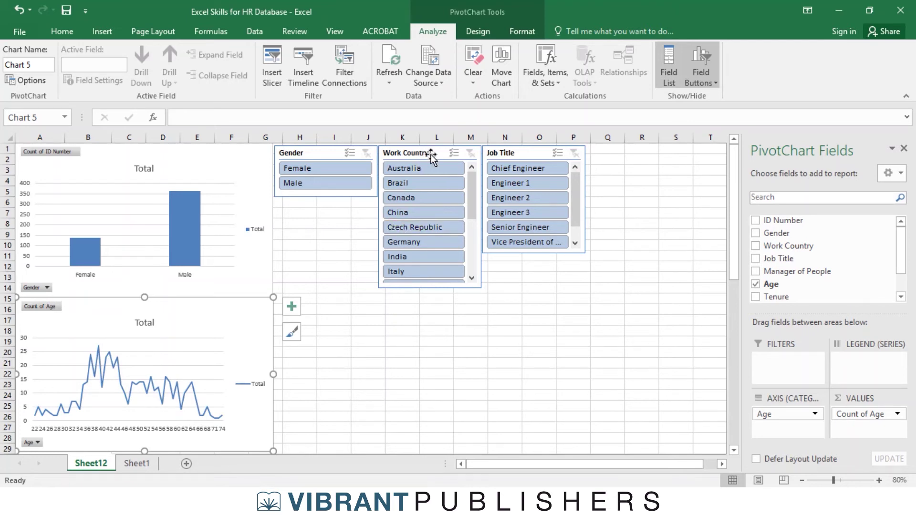
drag(432, 157, 327, 207)
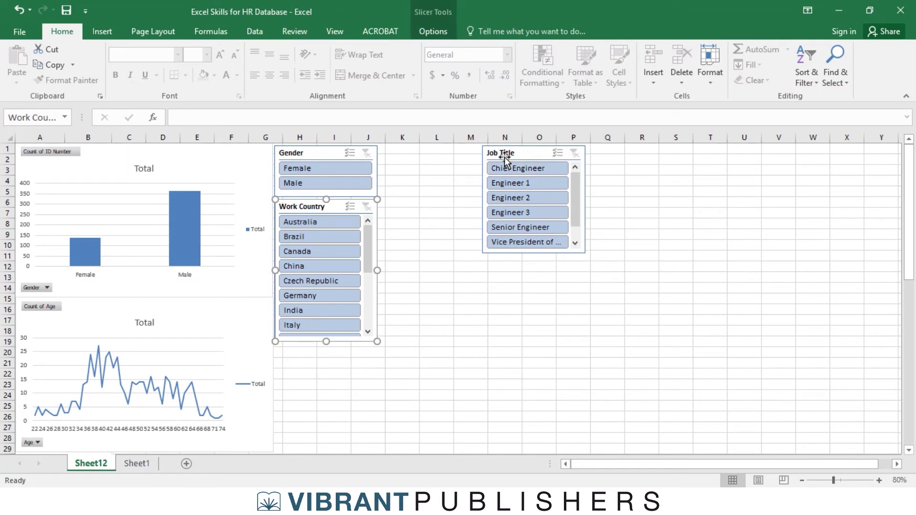
drag(507, 154, 310, 353)
click(470, 309)
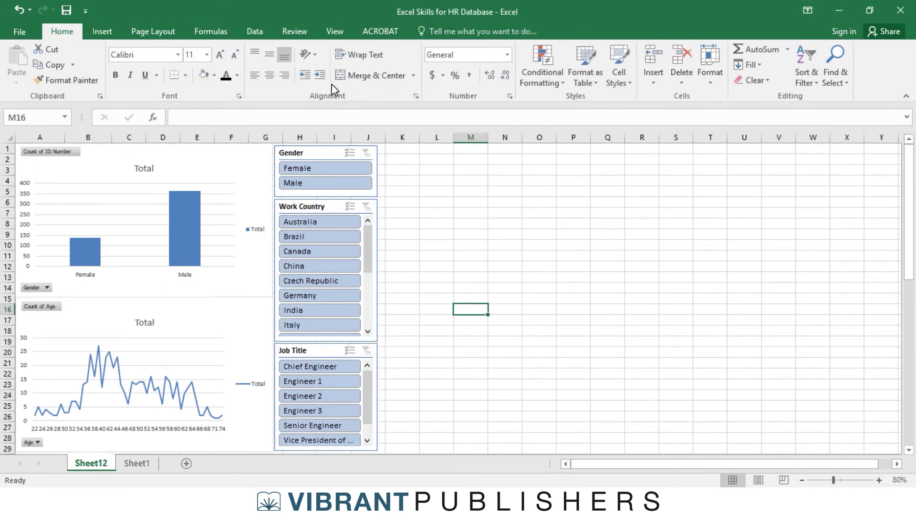
- Hide the gridlines on the dashboard sheet and select an empty cell outside the charts
click(334, 32)
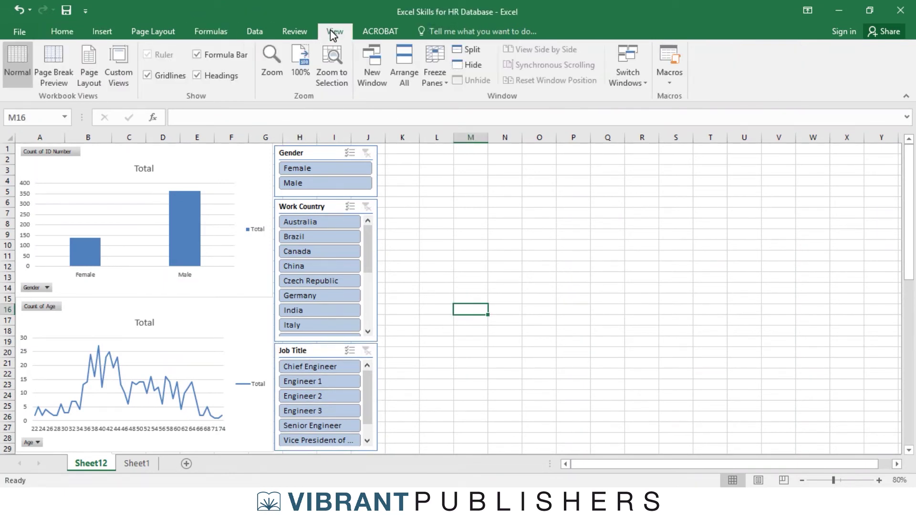
click(148, 75)
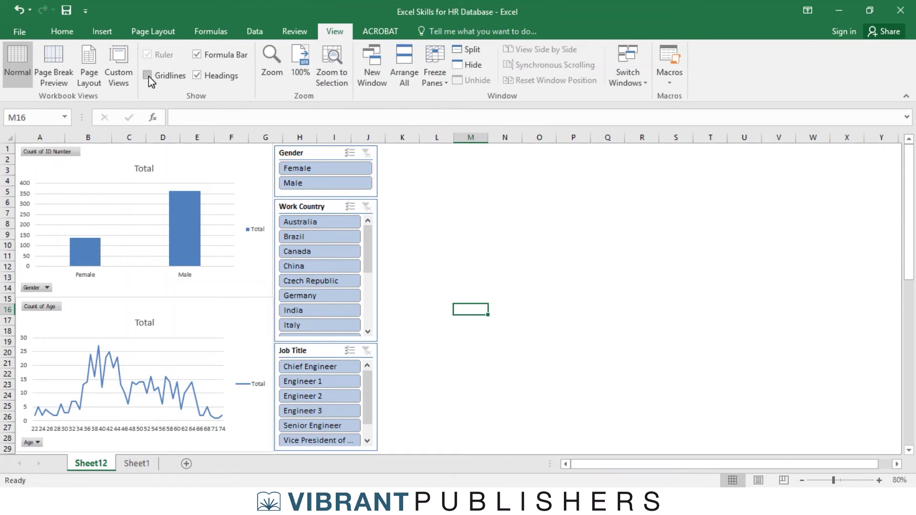
click(573, 266)
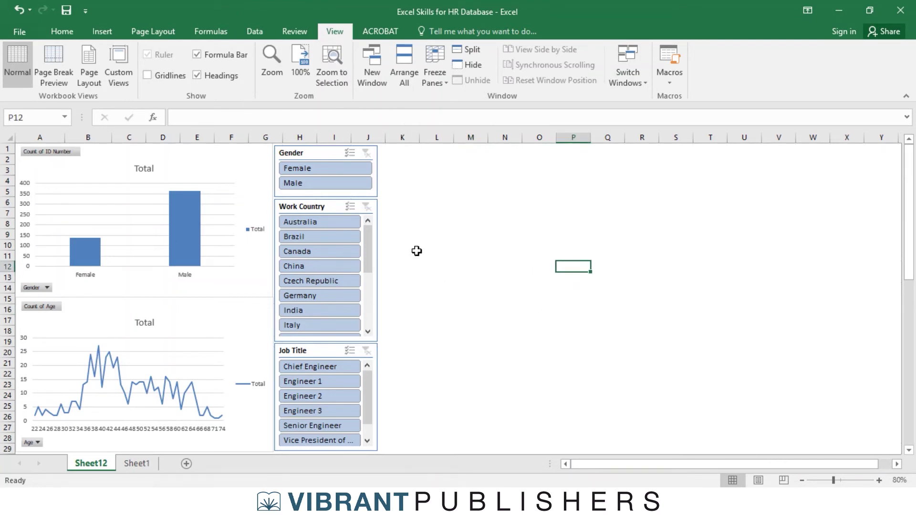
- Change the title of the gender column chart to "Female vs. Male Count"
double_click(142, 169)
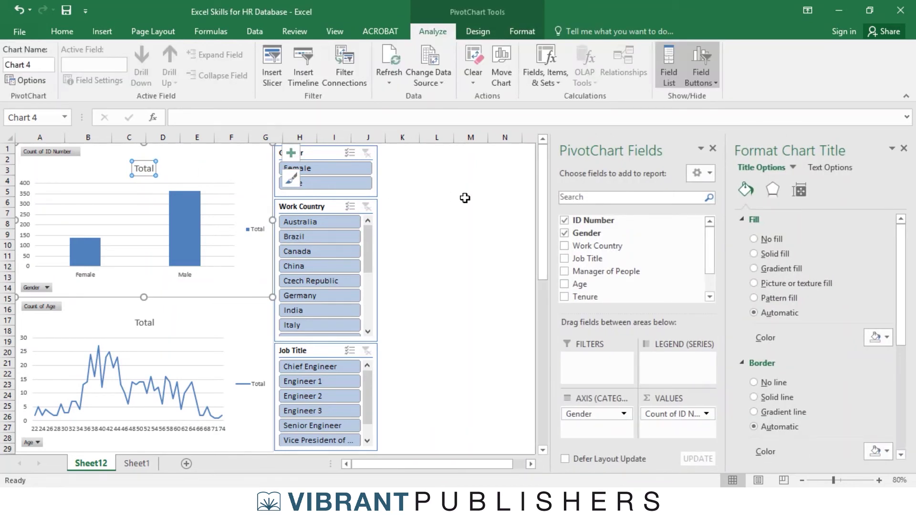
text(Female)
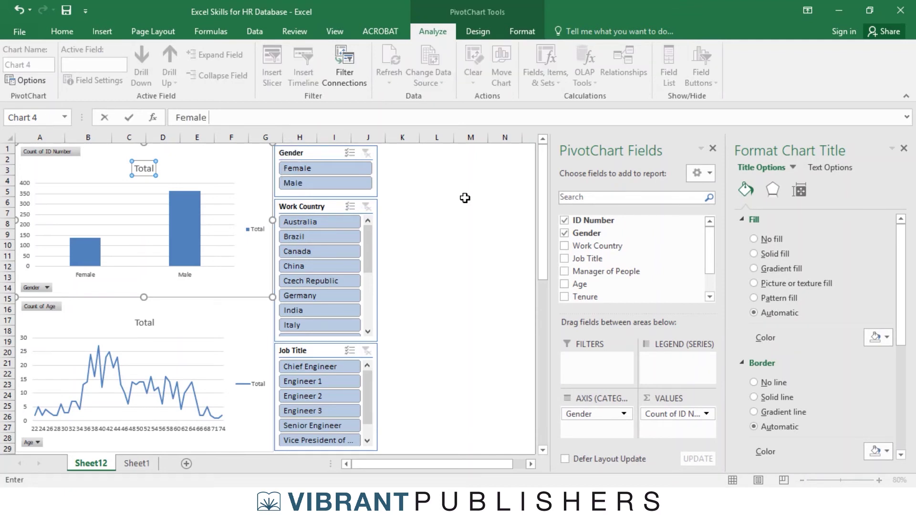
text( vs. Male Count)
key(Return)
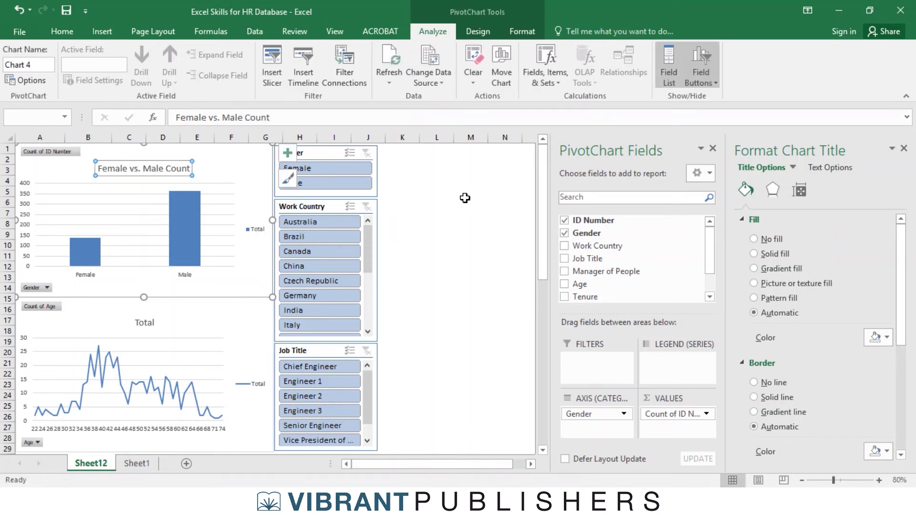
- Change the title of the age line chart to "Age Count" and close the formatting pane
click(145, 324)
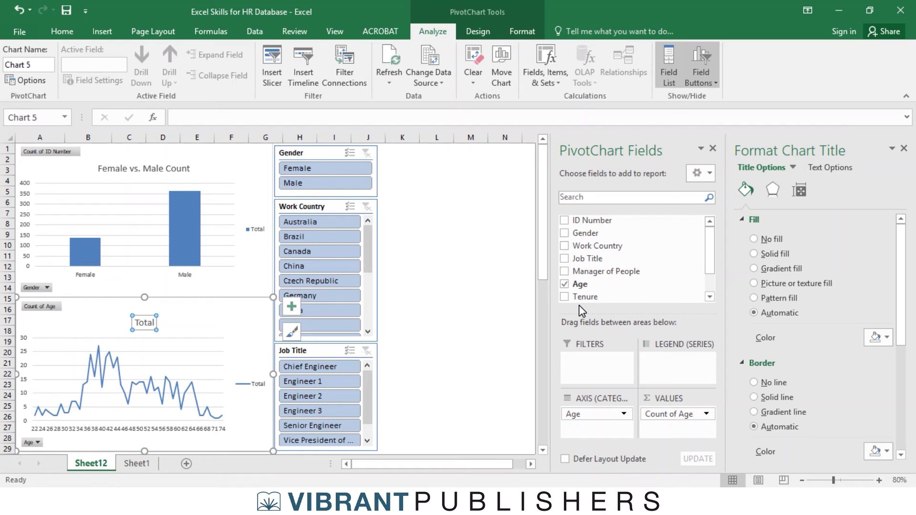
text(Age)
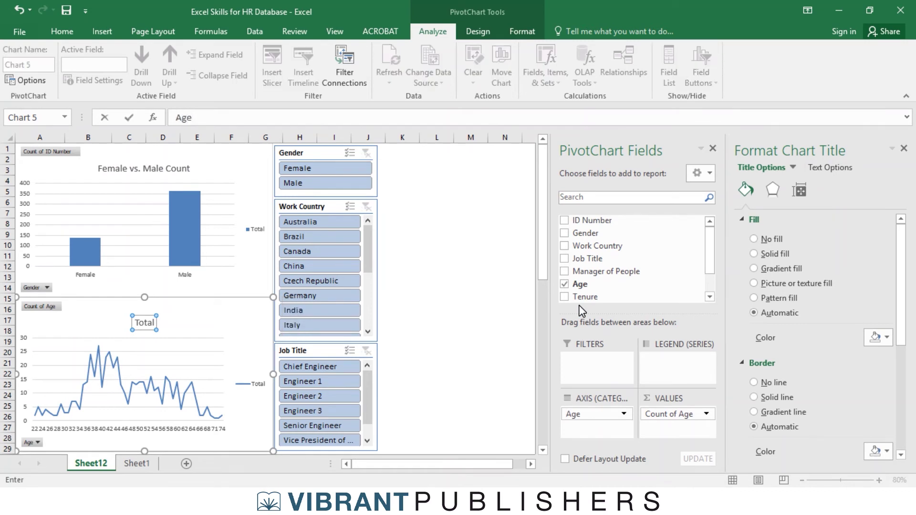
text( Count)
key(Return)
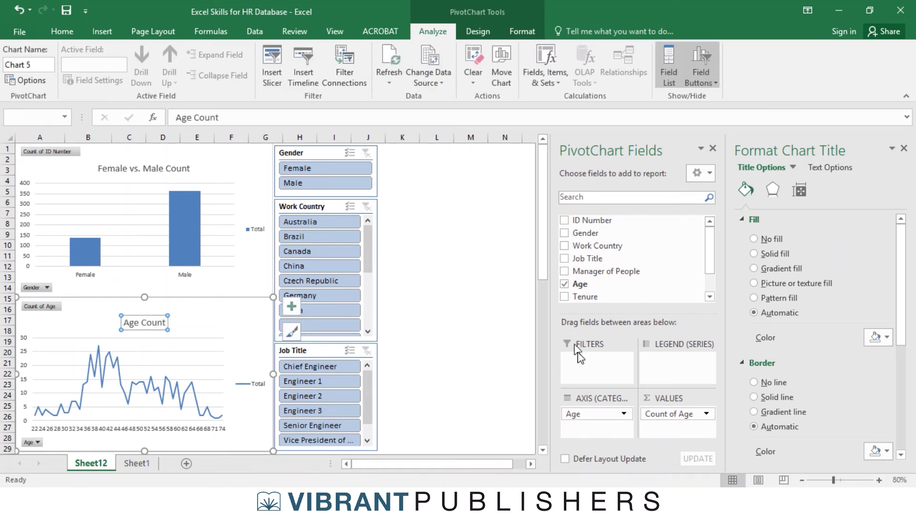
click(415, 295)
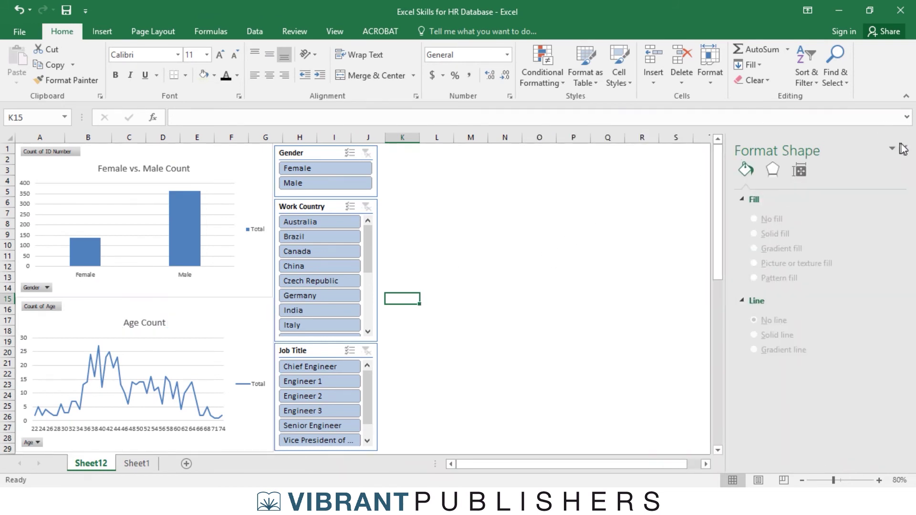
click(908, 150)
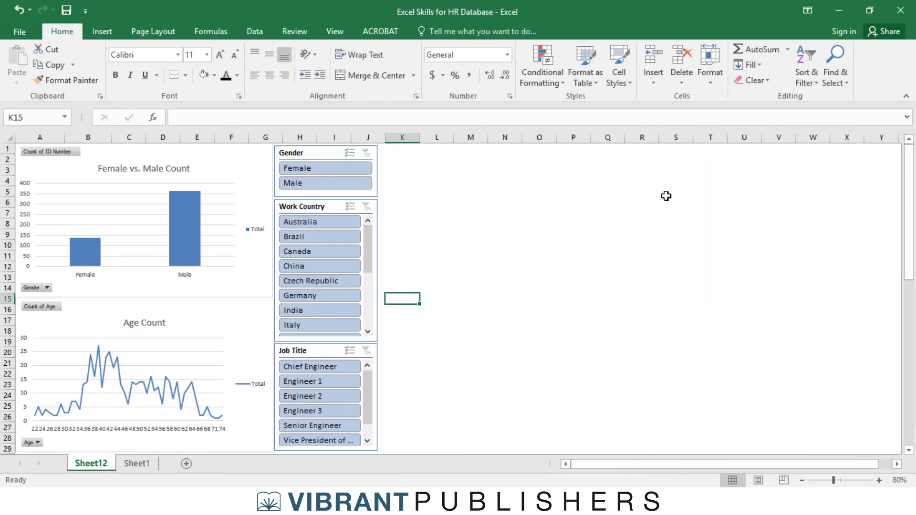
- Filter both charts by Male and by Female in turn, and clear the Gender slicer's filter
click(333, 184)
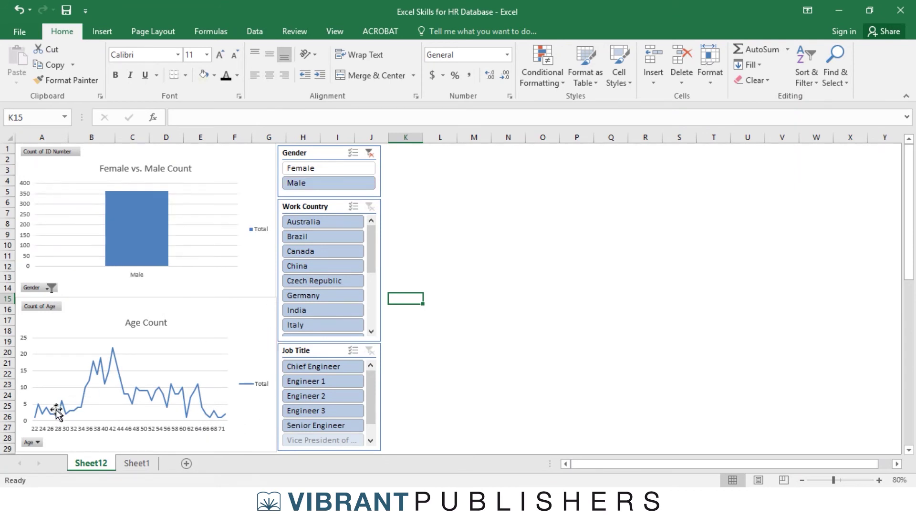
click(320, 175)
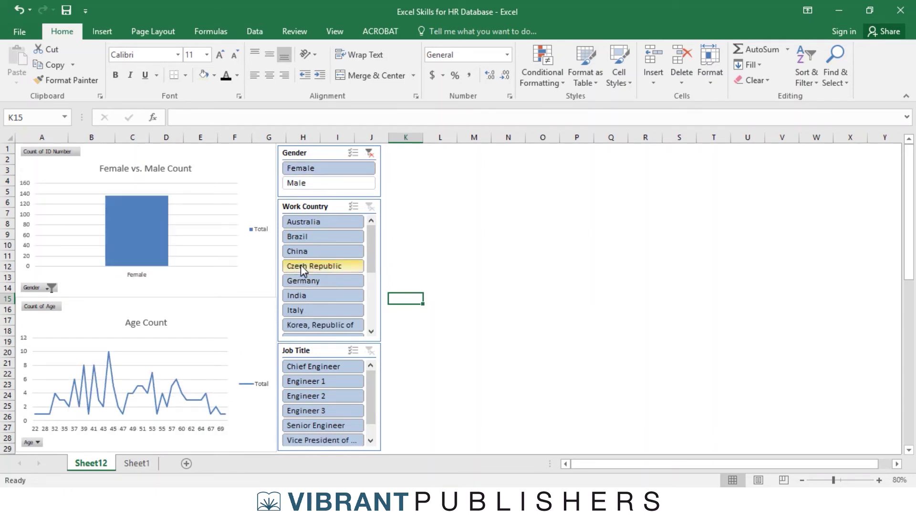
click(374, 158)
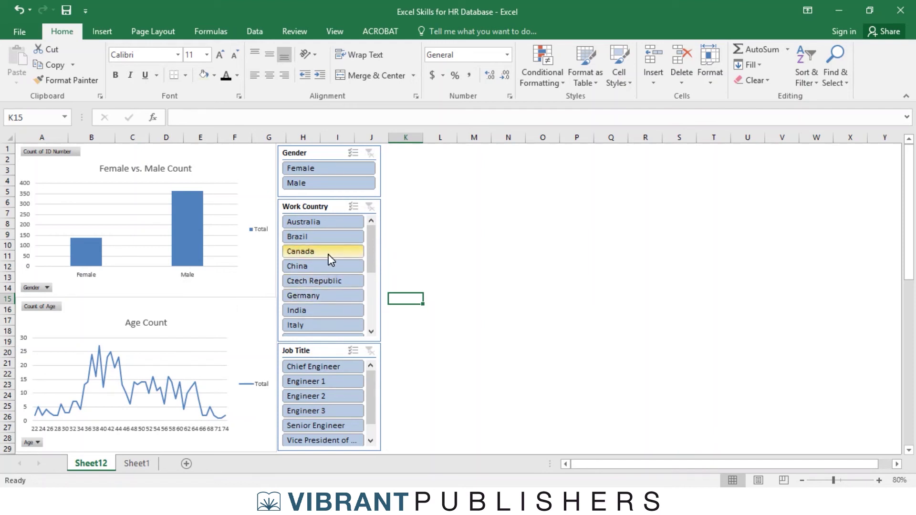
- Filter the dashboard to Female employees with Poland as the work country
click(341, 170)
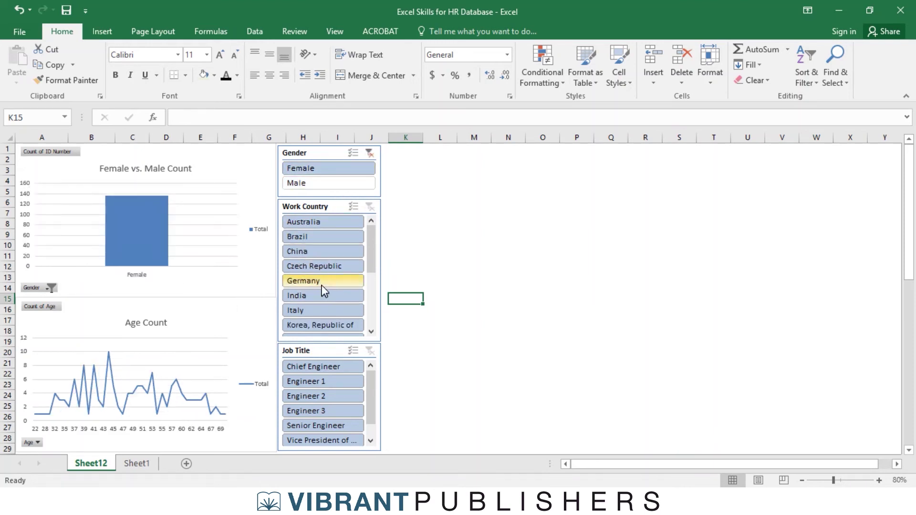
scroll(331, 277, down, 1)
scroll(350, 248, up, 1)
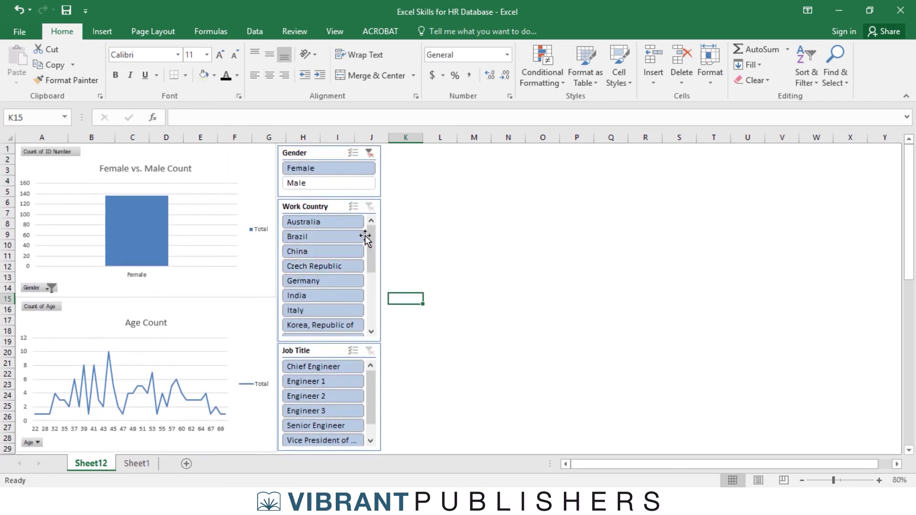
drag(365, 239, 364, 267)
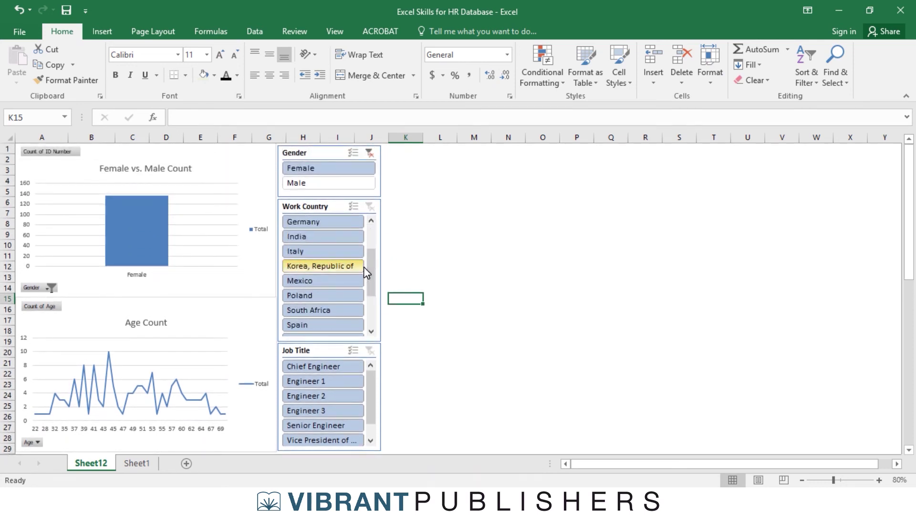
click(308, 294)
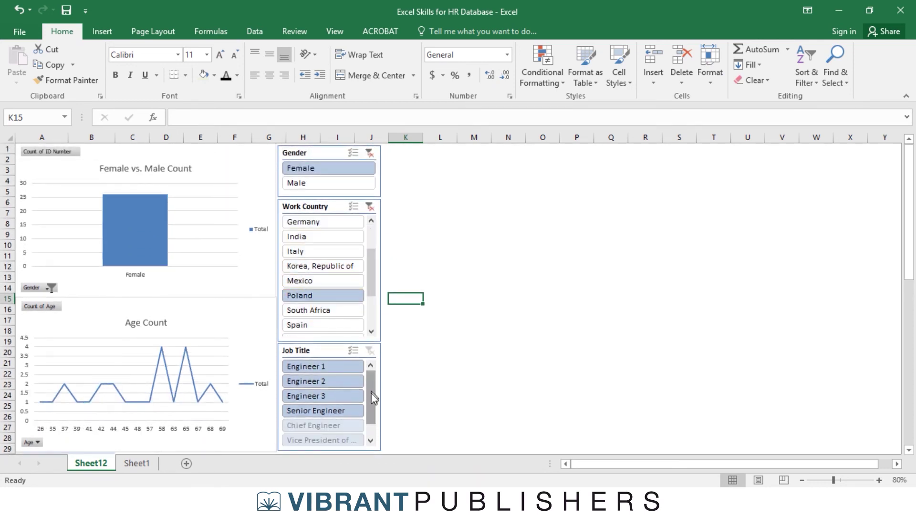
- Filter the Job Title slicer by Engineer 1, Engineer 2 and Engineer 3 in turn
click(321, 367)
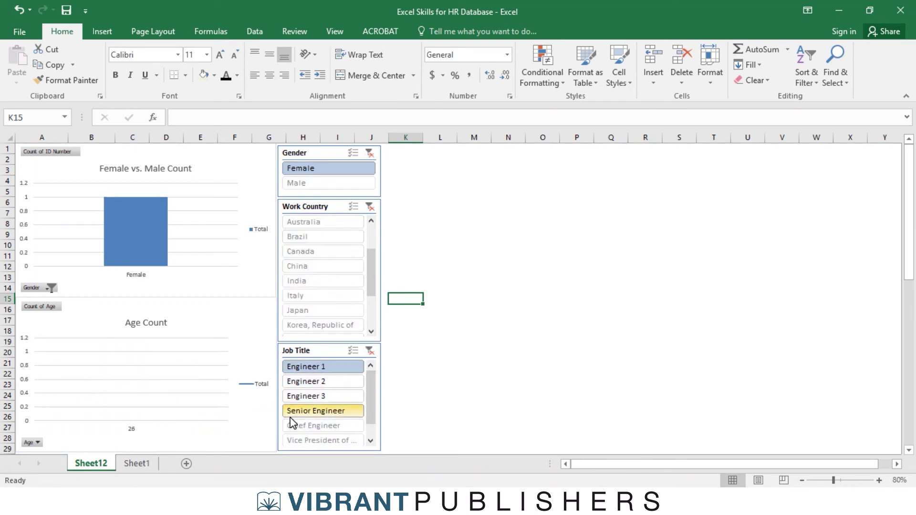
click(316, 381)
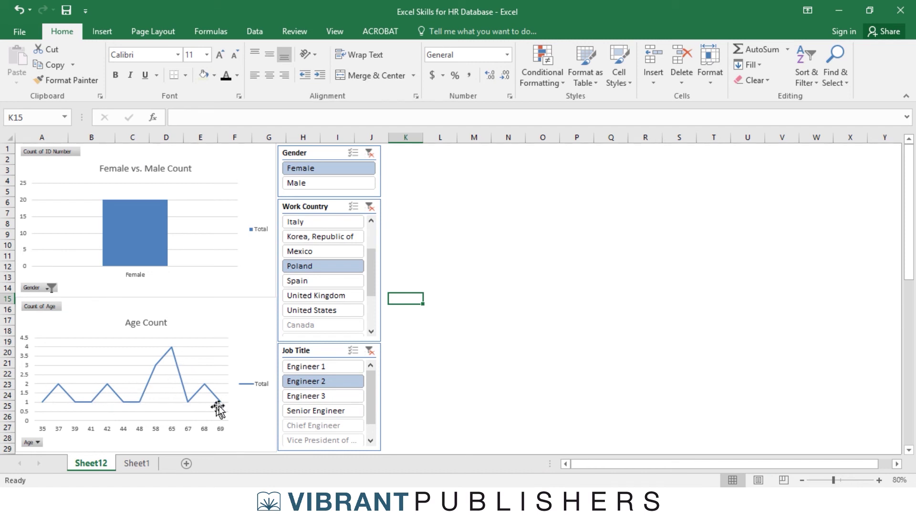
click(327, 397)
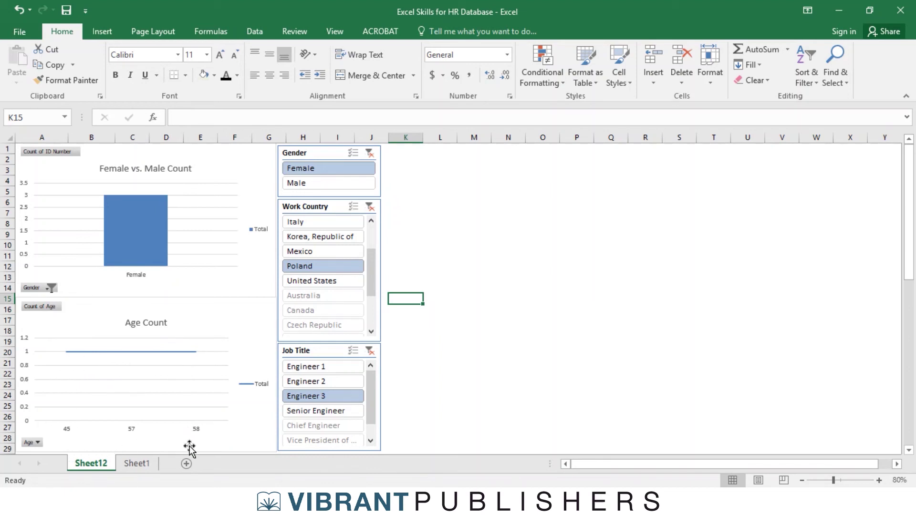
- Switch the Work Country filter to United States and the Gender filter to Male
click(327, 267)
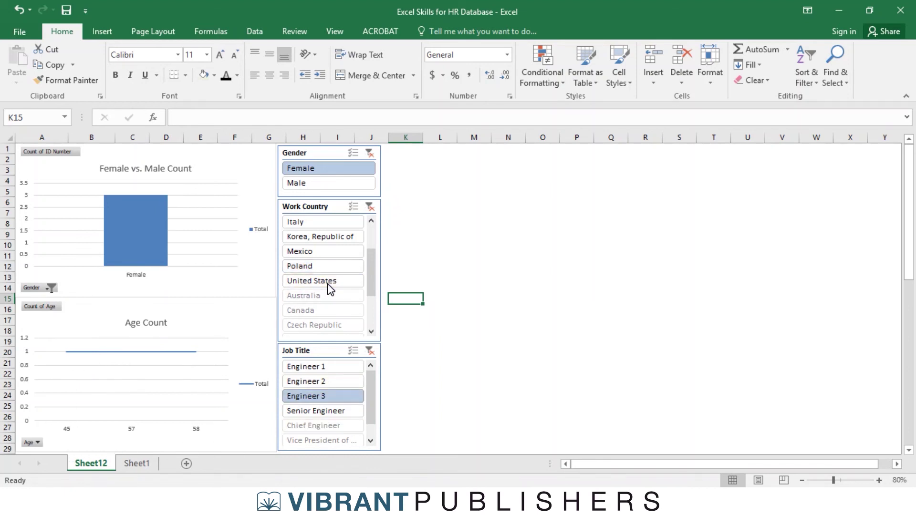
click(328, 283)
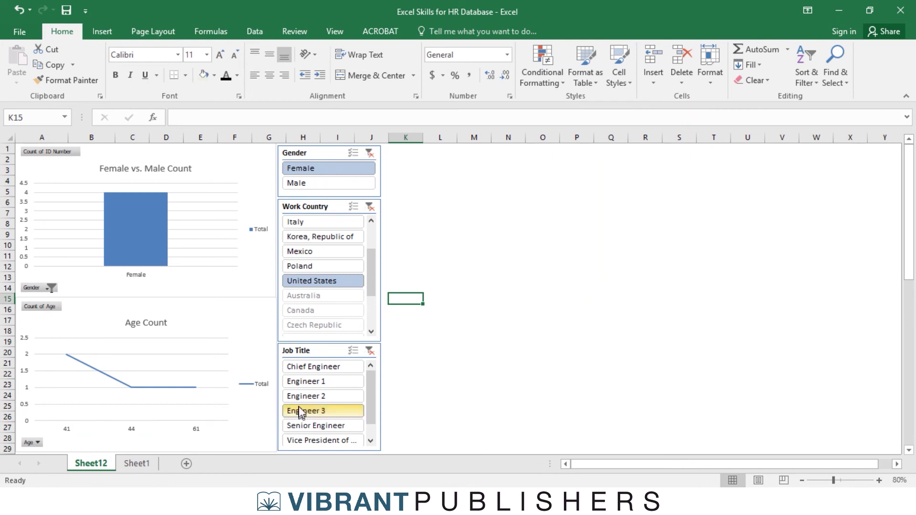
click(321, 184)
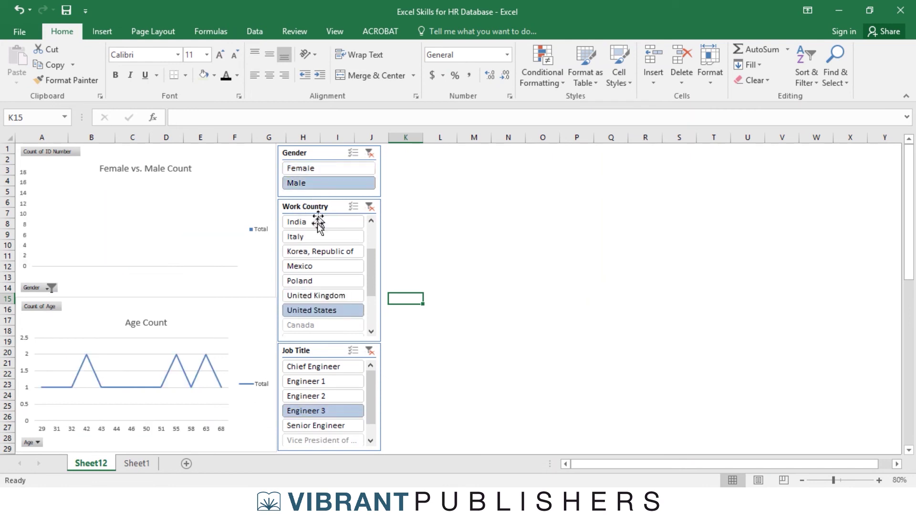
- Try Engineer 2, Chief Engineer and Engineer 1 as job title filters, settle on Engineer 2, and leave an empty cell selected
click(330, 395)
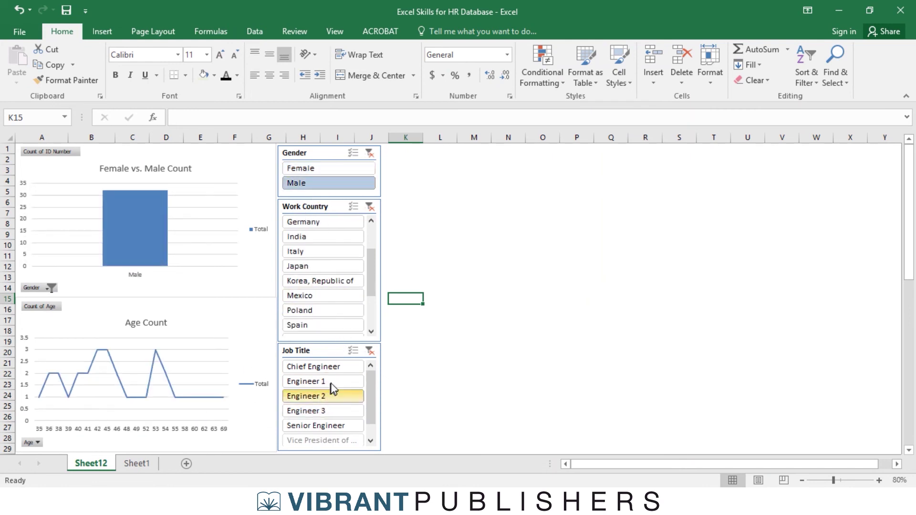
click(325, 367)
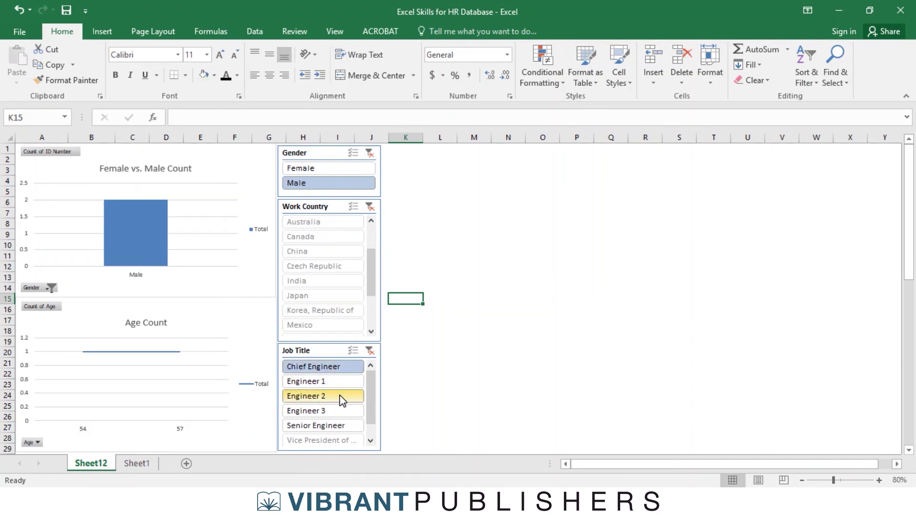
click(335, 382)
click(331, 395)
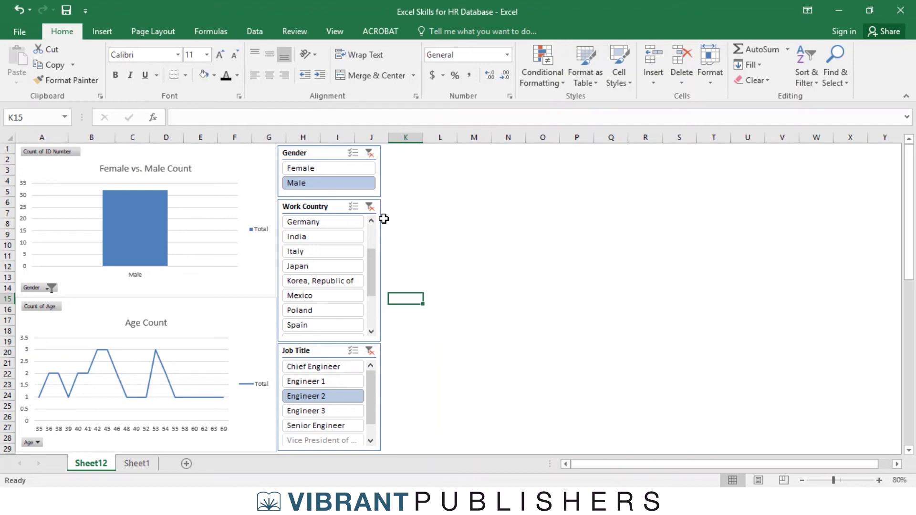
click(258, 153)
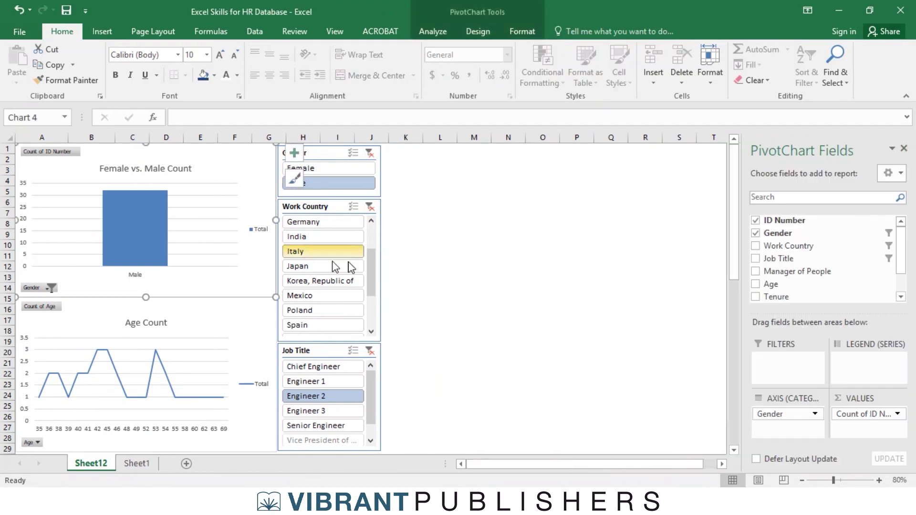
click(436, 265)
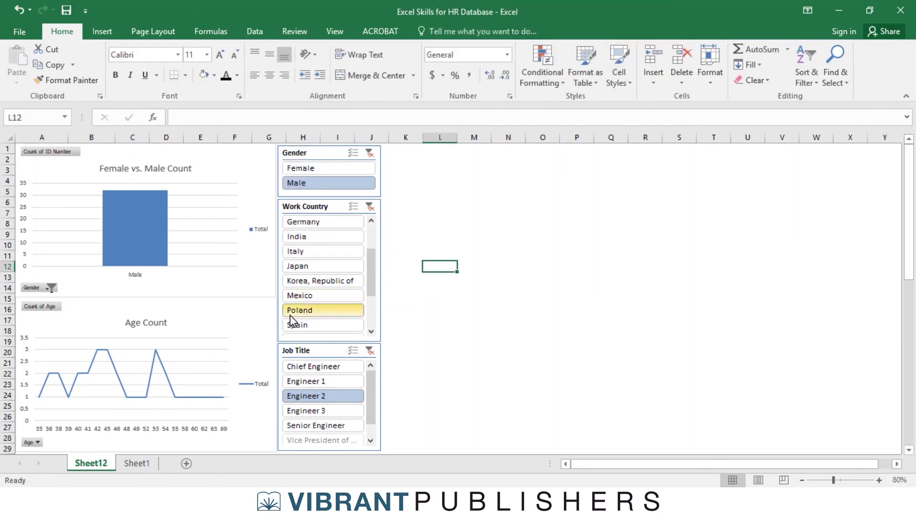